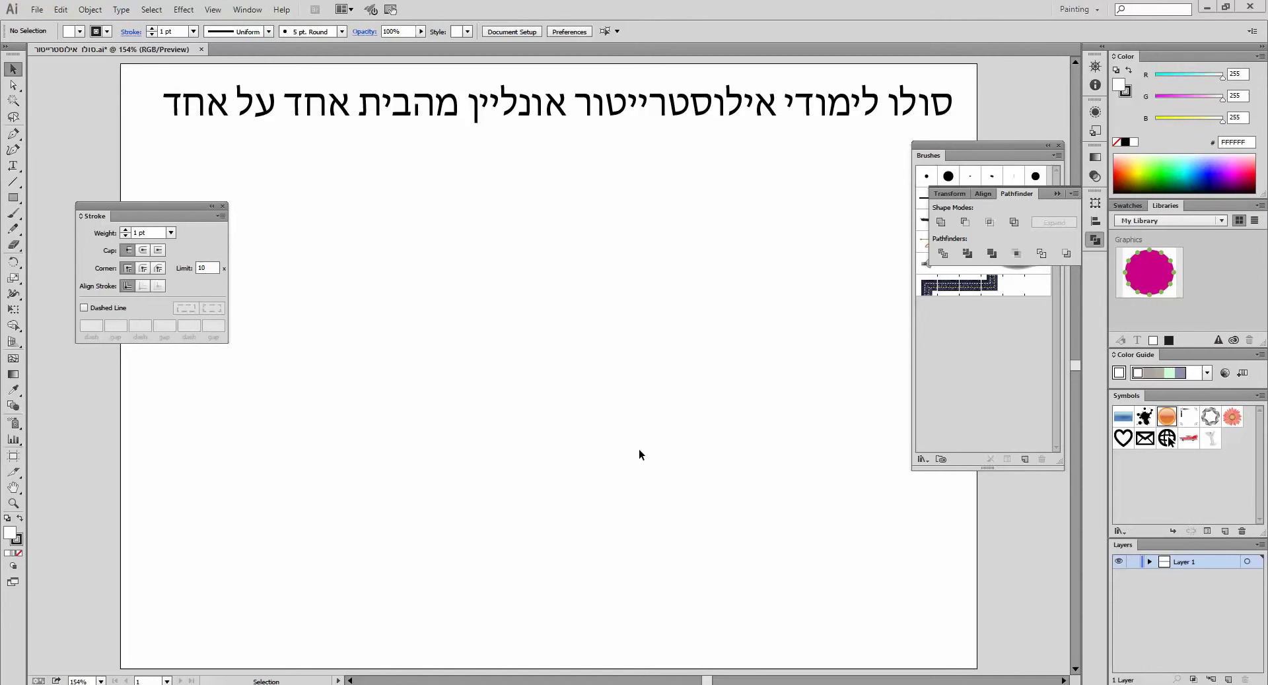
Step: Detach the Pen tool group as a floating palette with the Pen tool active
left_click(14, 134)
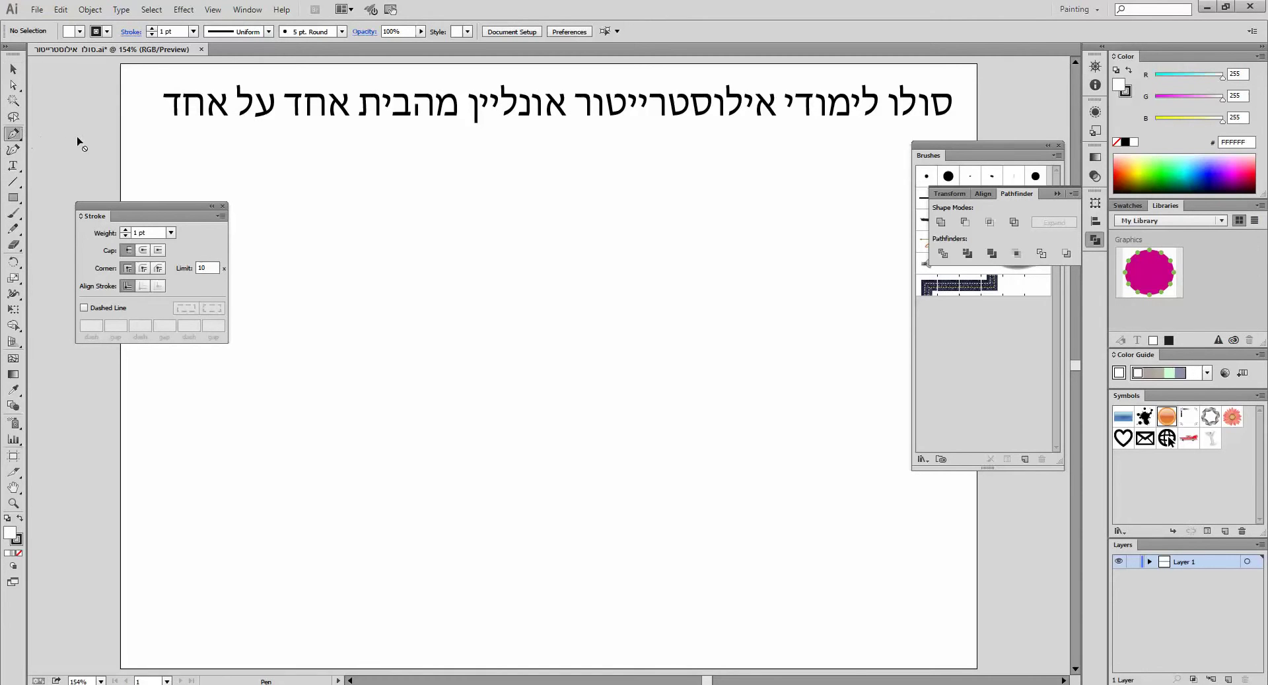
left_click(15, 136)
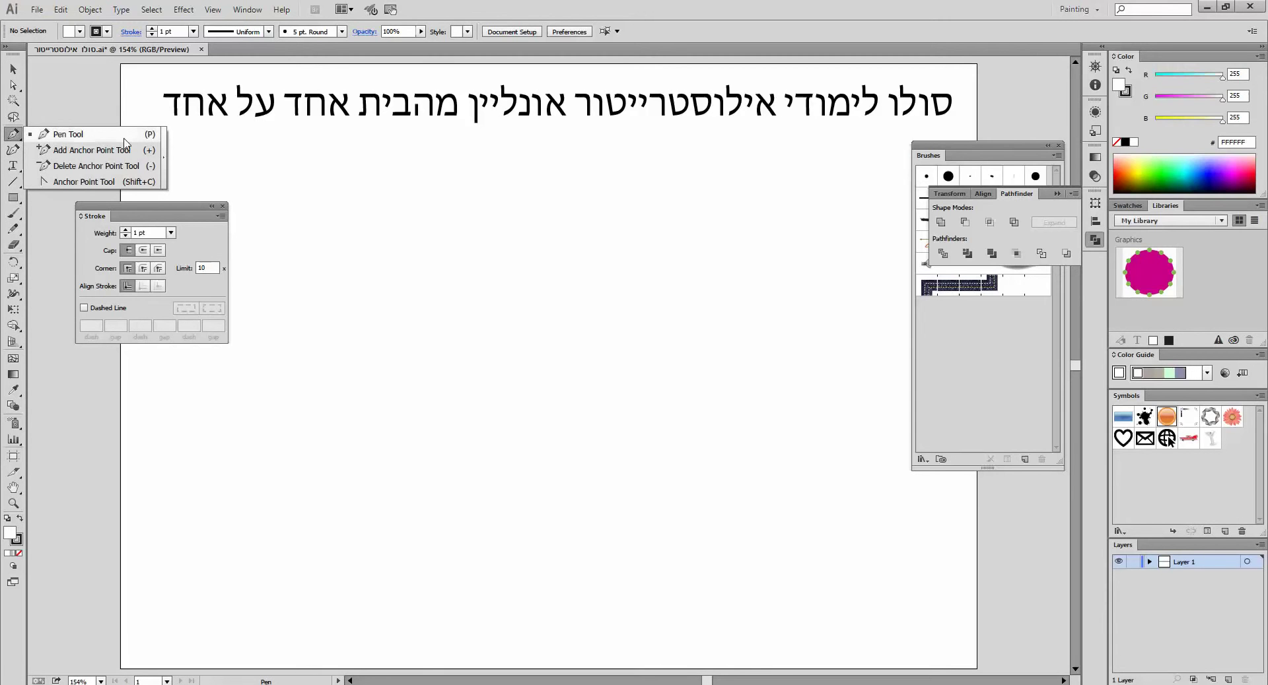
left_click(165, 151)
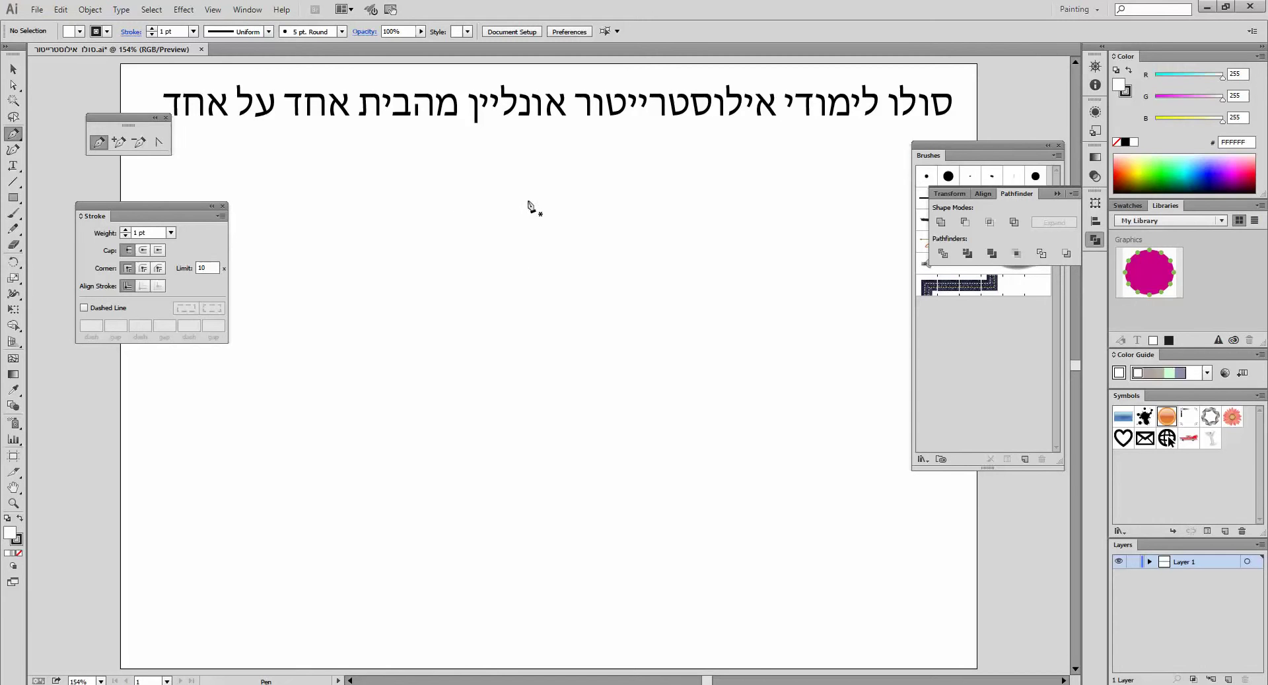
Step: Draw an open left-half garment outline with the Pen tool: straight top, short side, curved armhole, long side and bottom edge
left_click(504, 197)
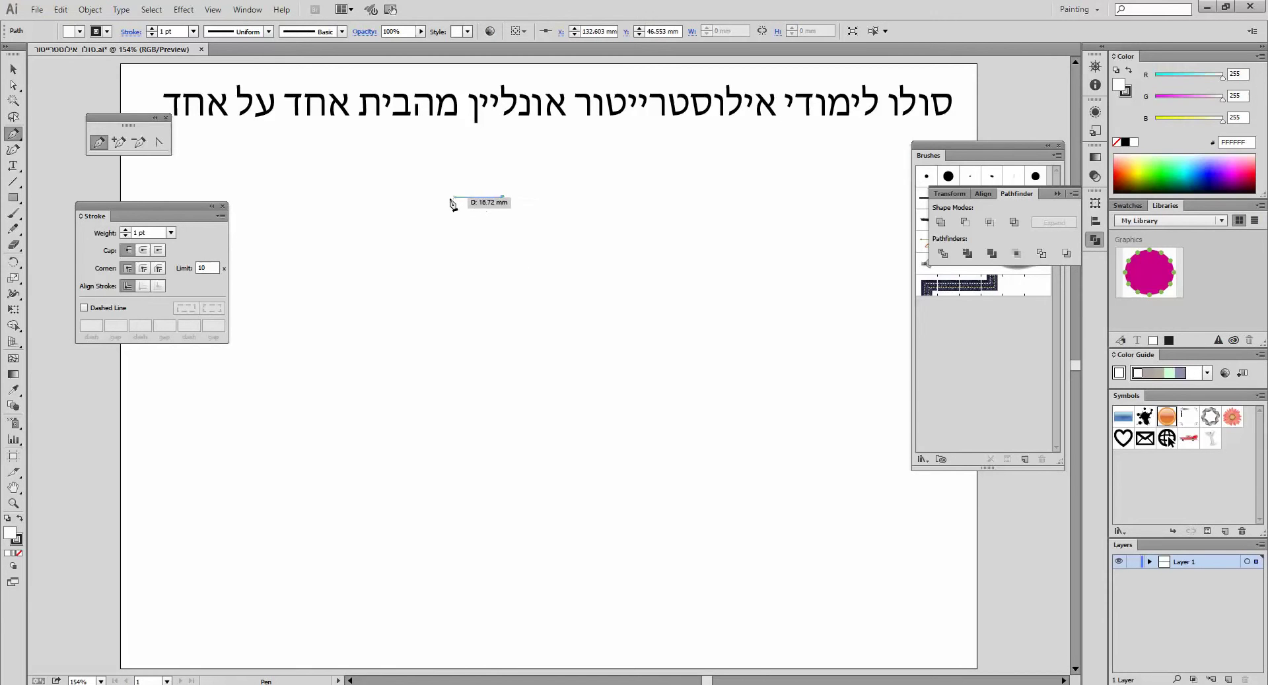
left_click(430, 197)
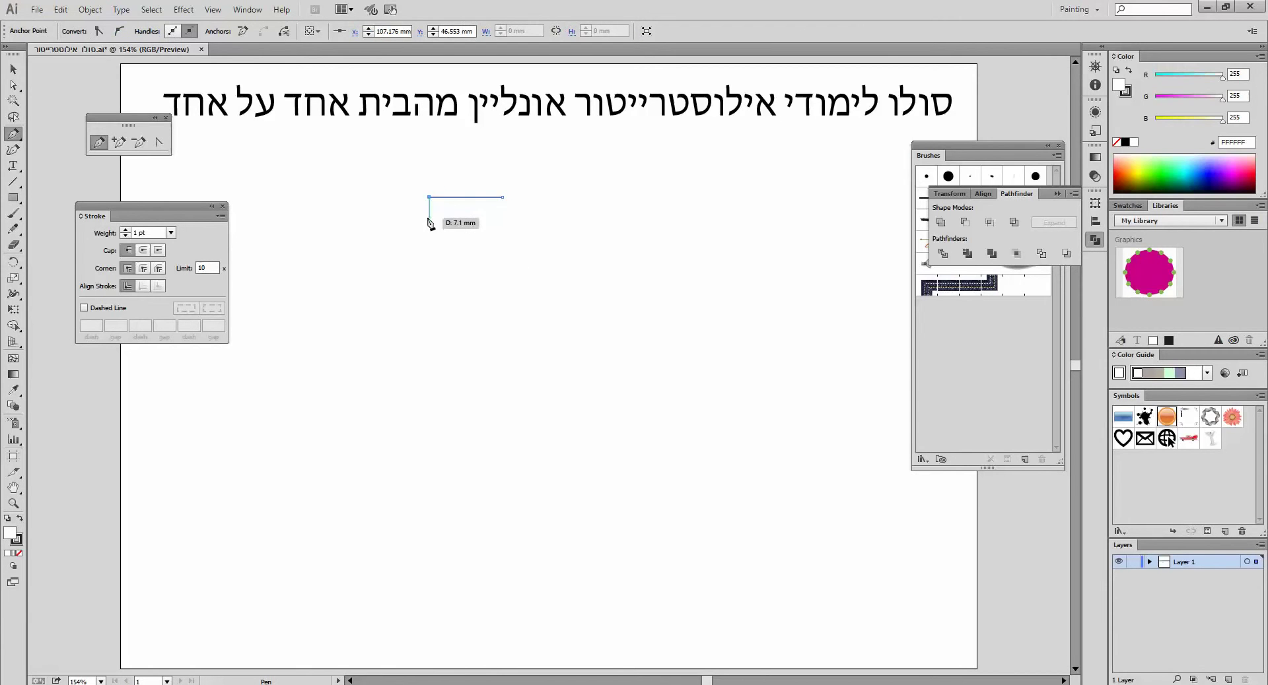
left_click(429, 225)
left_click_drag(454, 239, 428, 279)
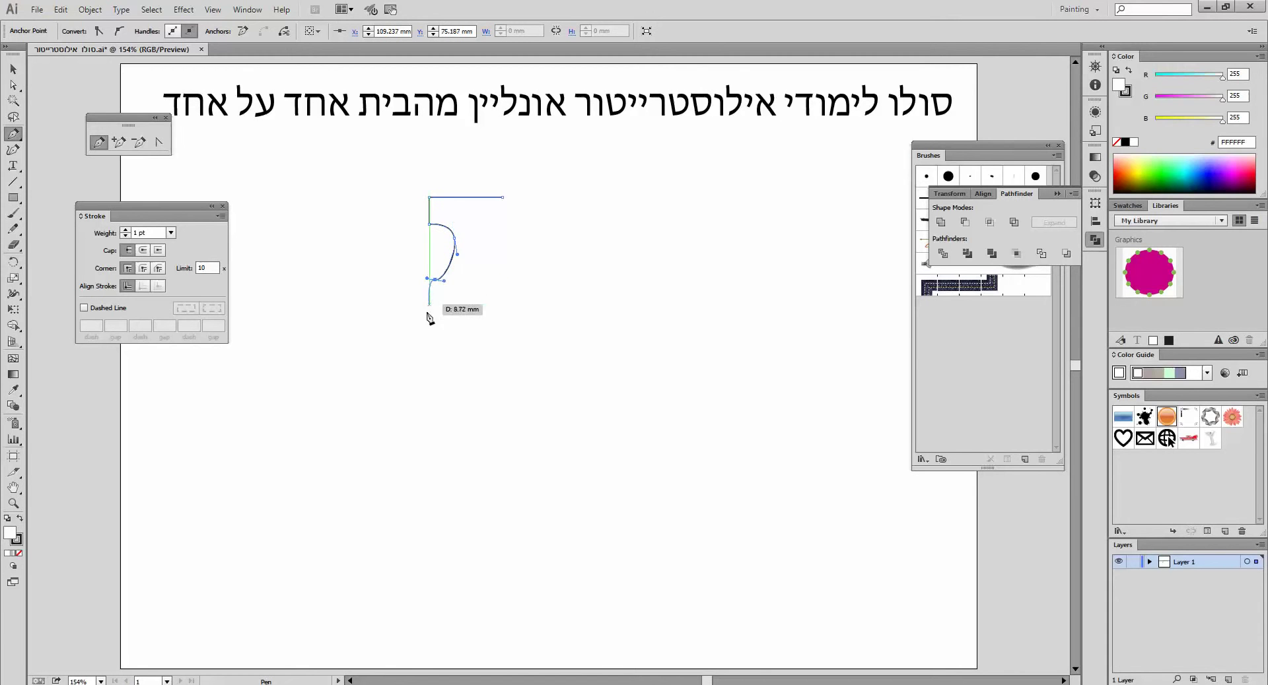
left_click(429, 376)
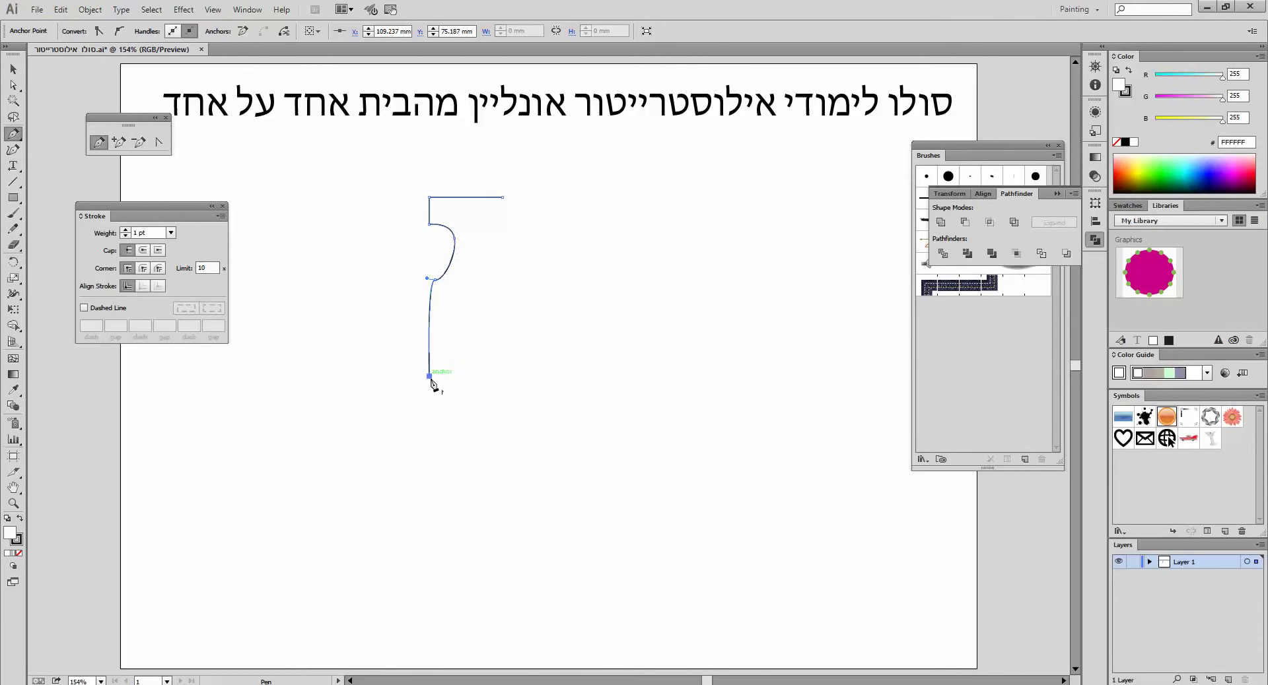
left_click(512, 373)
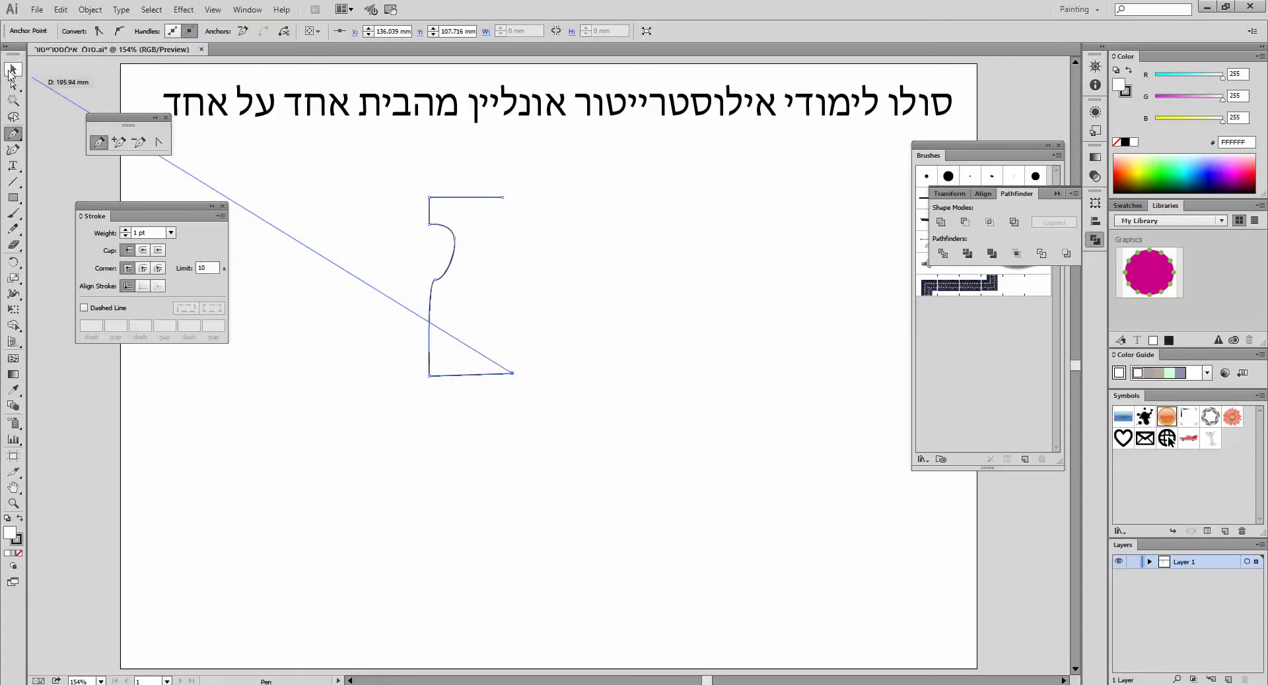
Step: Move the half outline and enlarge it to about 39 × 84 mm
left_click(13, 70)
left_click_drag(340, 173, 635, 483)
left_click_drag(496, 324, 472, 349)
left_click_drag(490, 402, 519, 464)
Step: Move the free end point of the bottom edge so that the edge runs horizontally
left_click(13, 84)
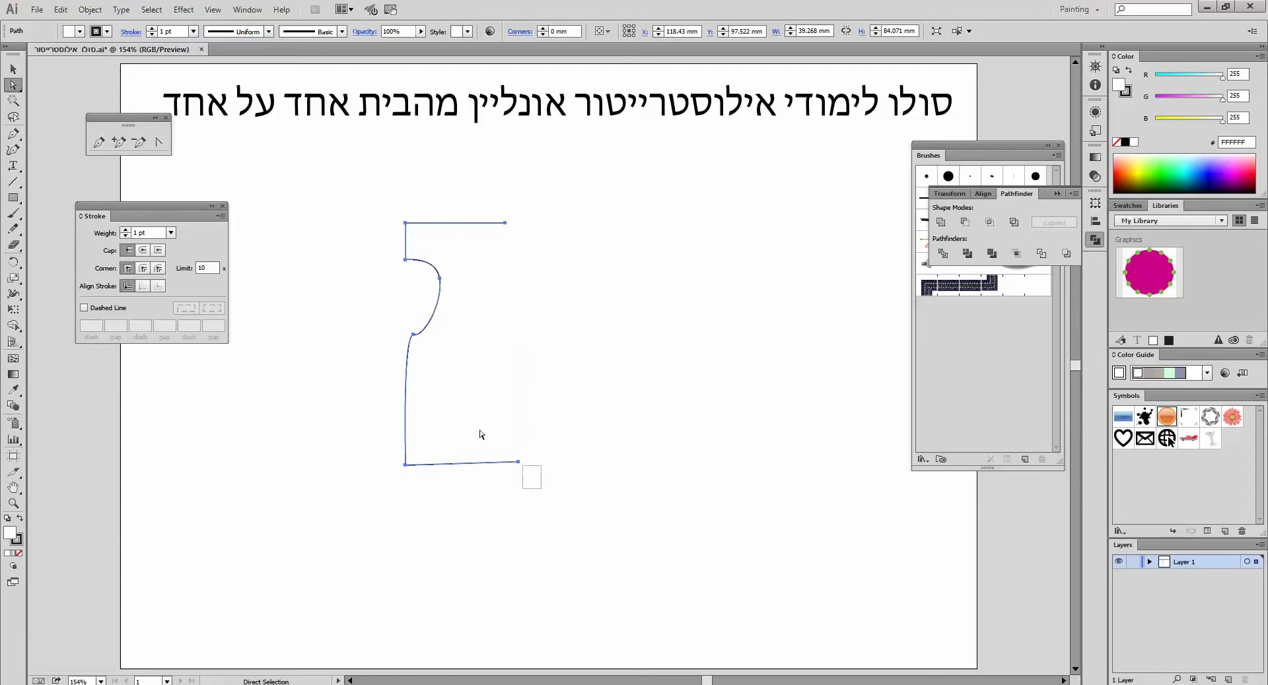
left_click(519, 463)
left_click_drag(519, 465, 523, 465)
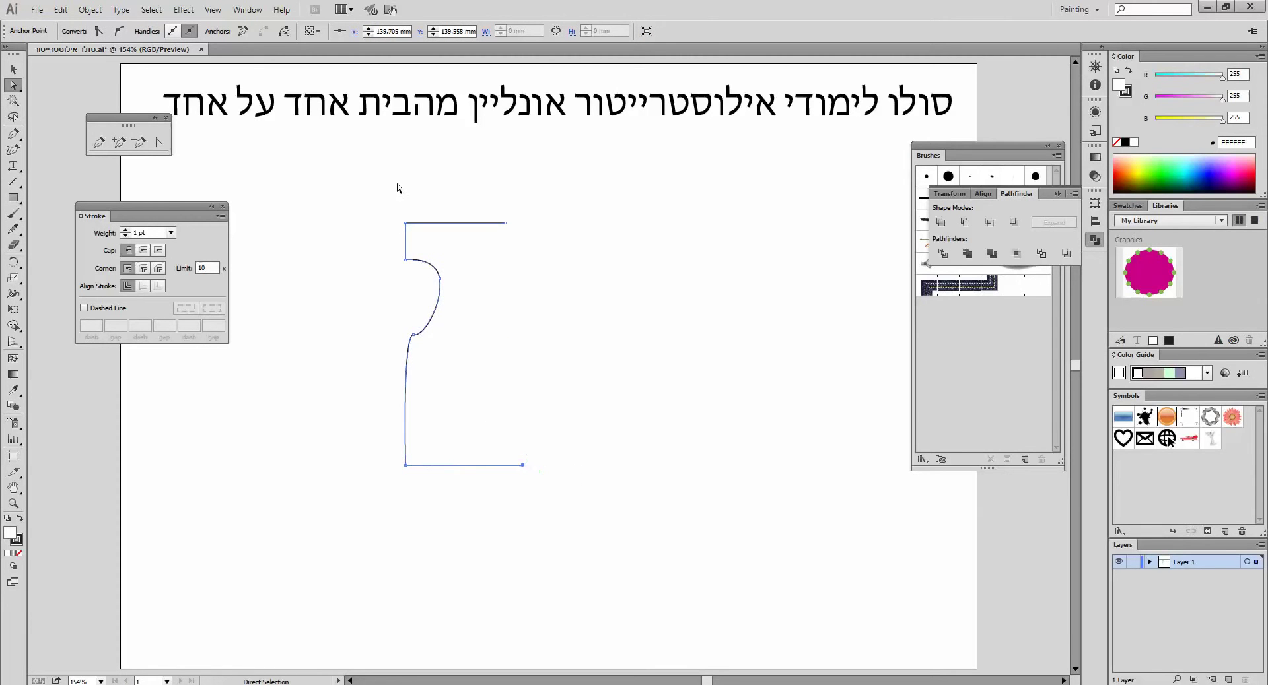
Step: Detach the Transform settings from the dock and place them beside the artboard
left_click(247, 9)
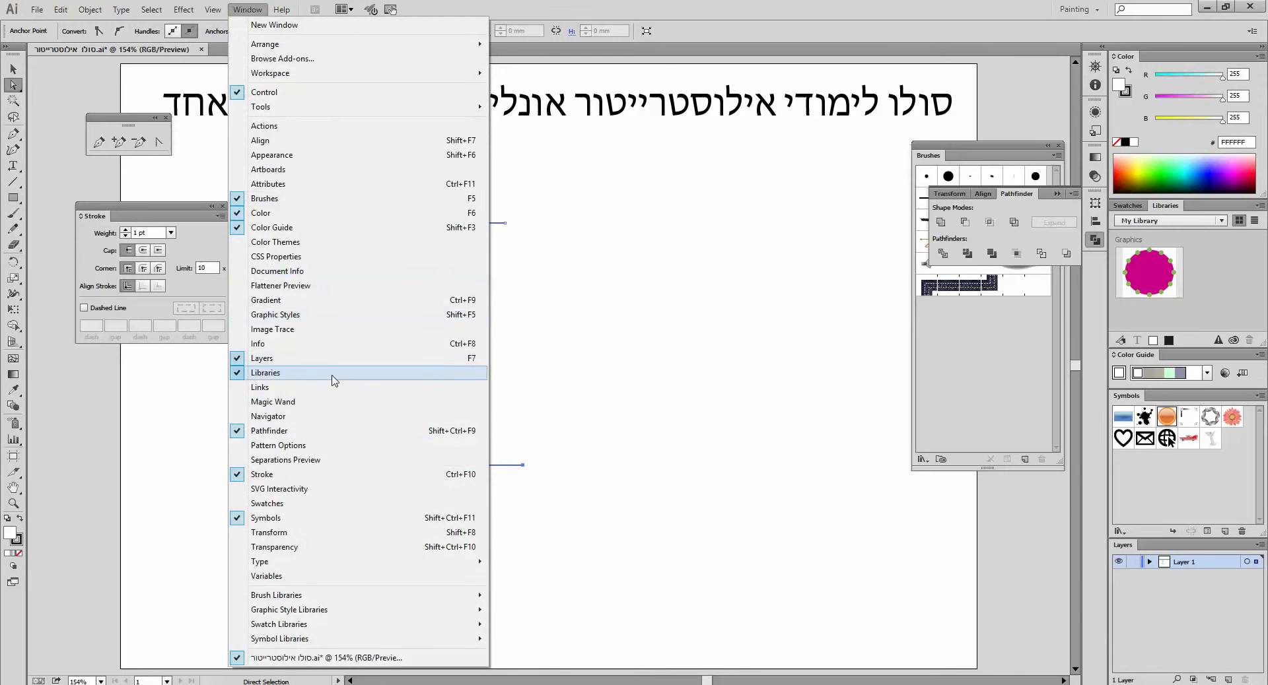
left_click(320, 532)
left_click_drag(953, 193, 158, 387)
Step: Set the width of the half outline to 65 mm and deselect it
left_click(13, 68)
left_click_drag(360, 193, 560, 537)
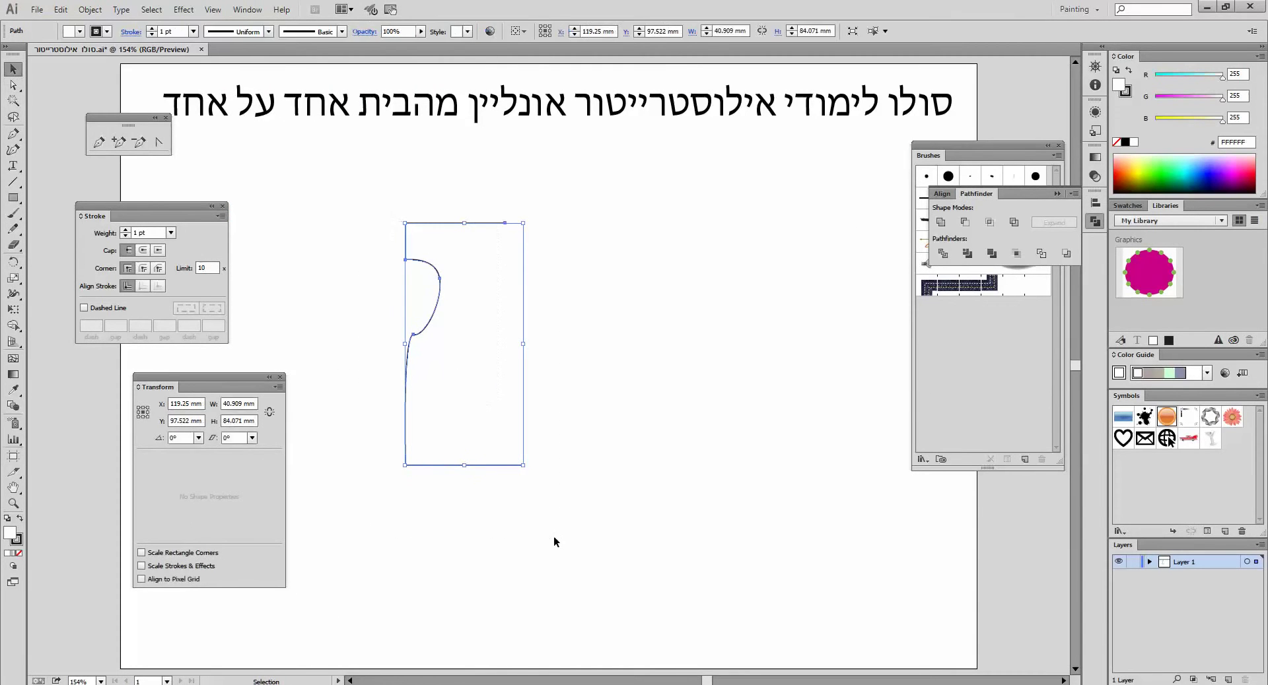
left_click(256, 402)
type("65")
key("Return")
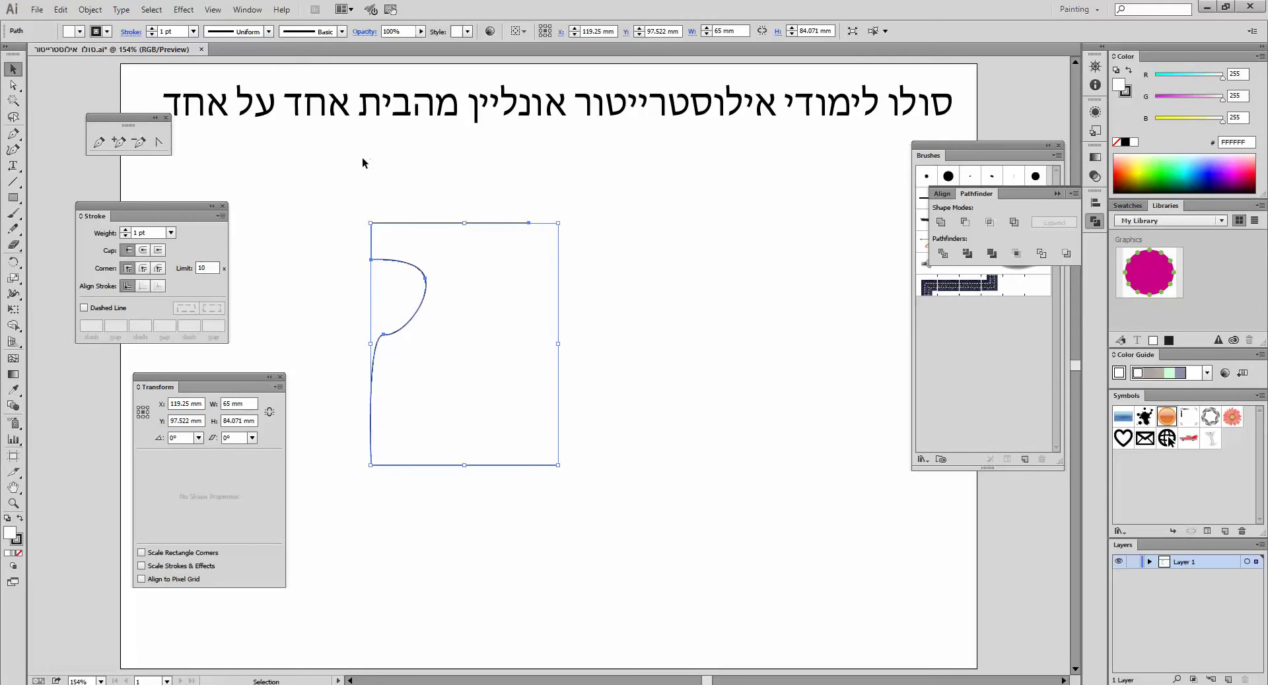
left_click(362, 163)
Step: Reflect a copy of the half outline across the vertical axis and shift it sideways to complete a symmetrical garment shape
left_click_drag(345, 182, 600, 549)
right_click(467, 275)
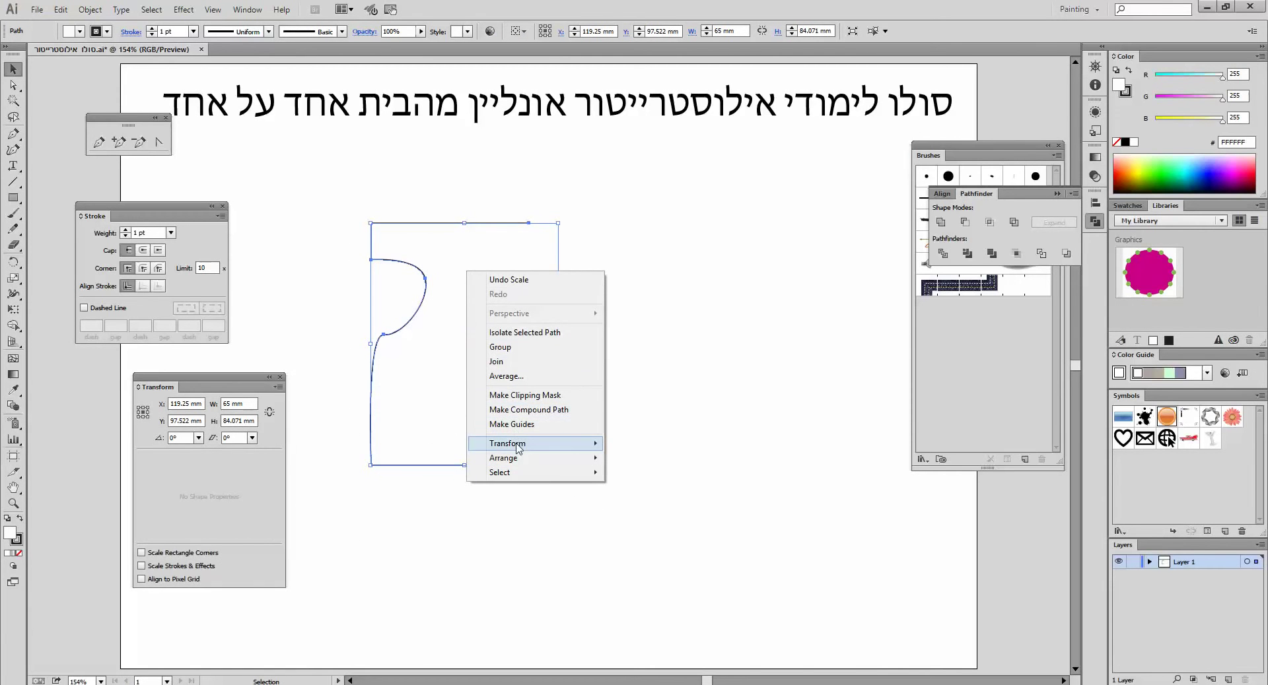
mouse_move(519, 448)
left_click(395, 499)
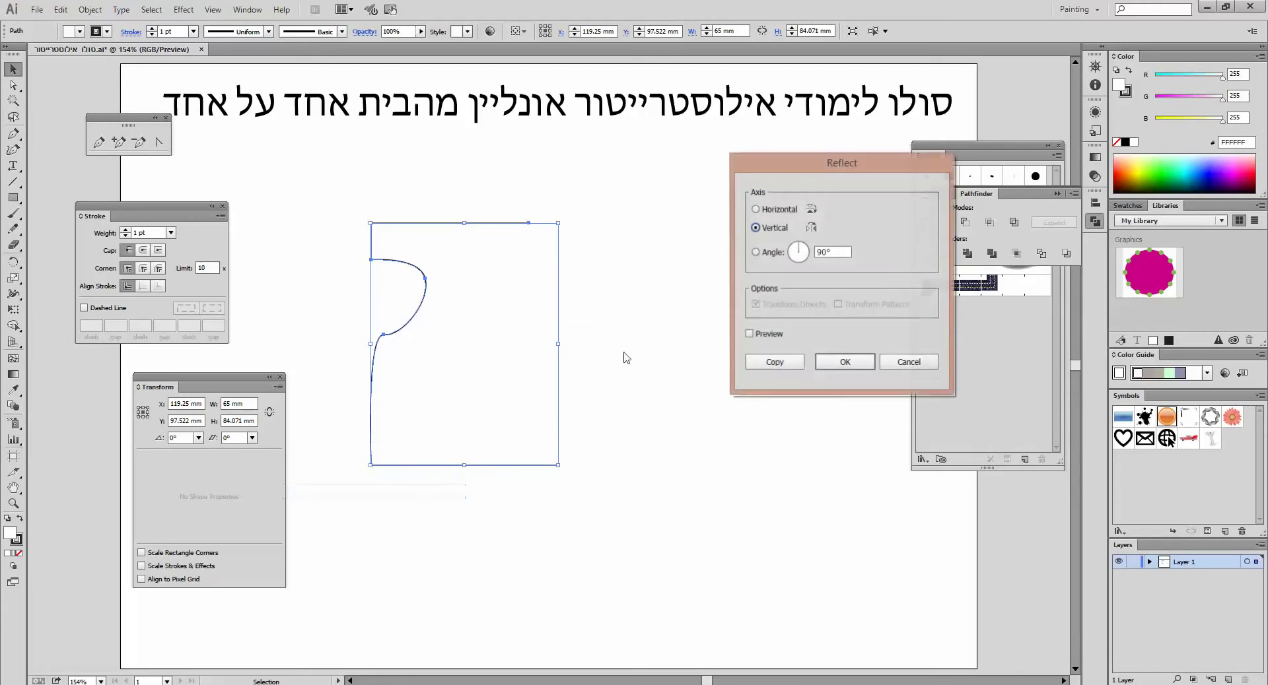
left_click_drag(792, 162, 738, 168)
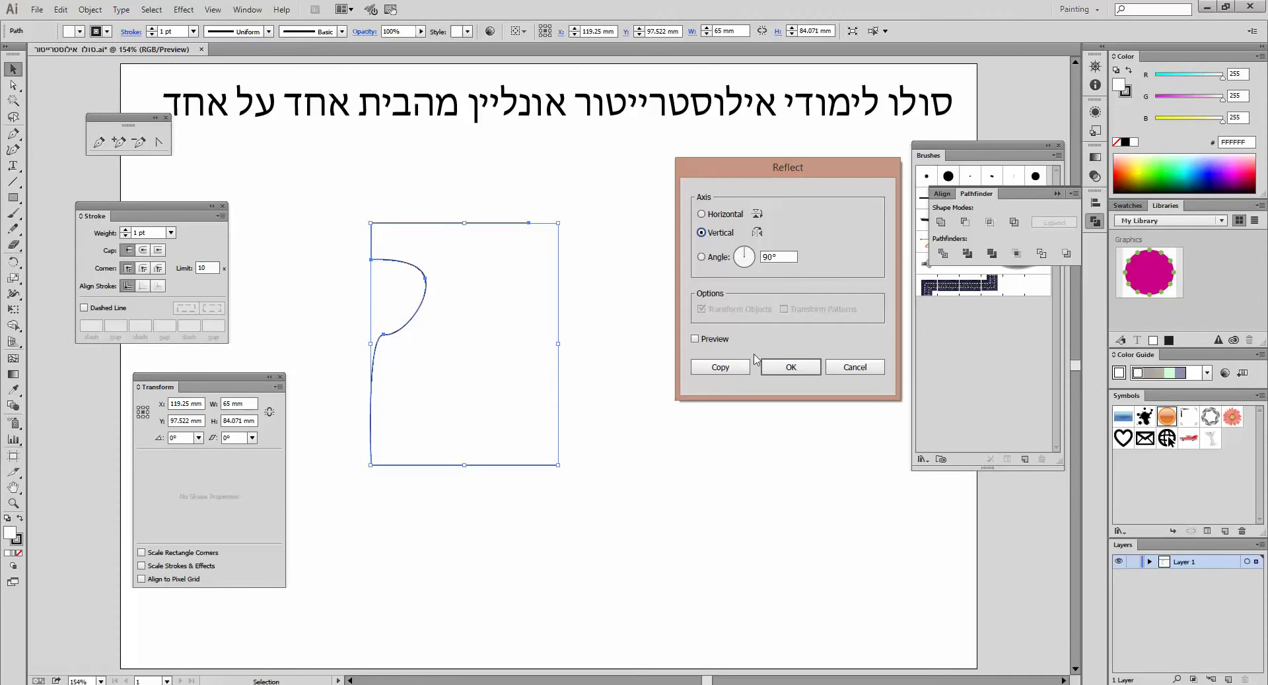
left_click(719, 369)
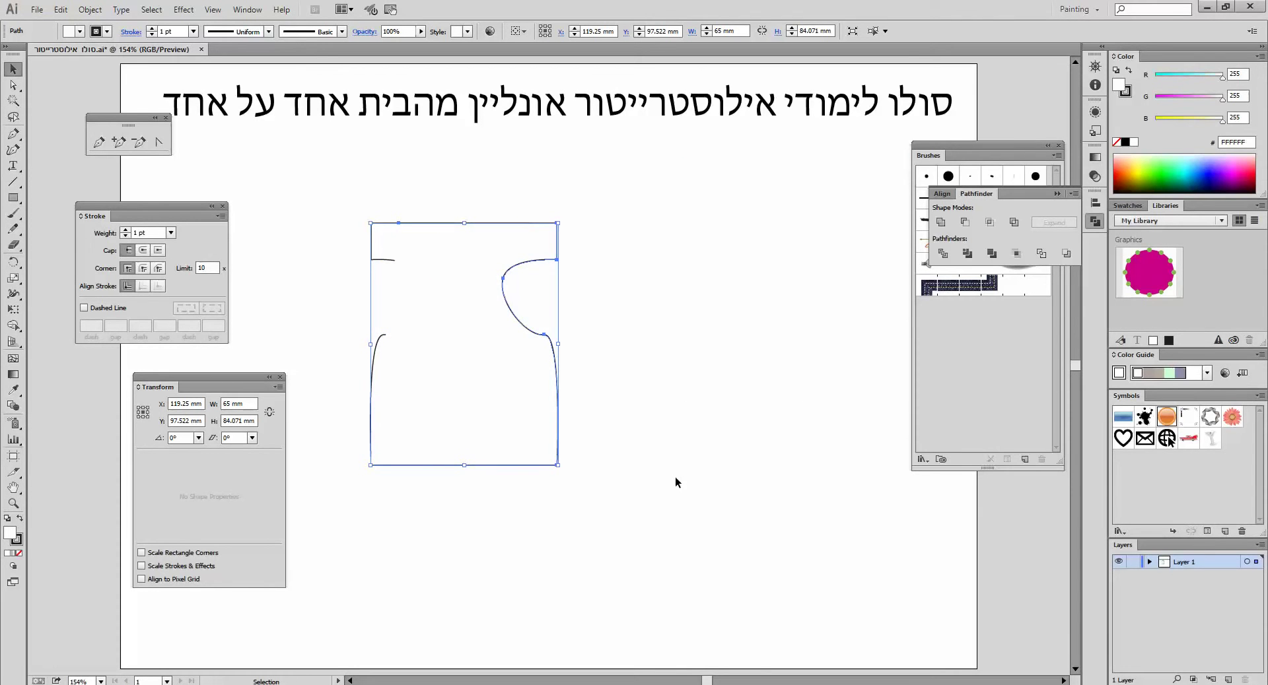
left_click_drag(452, 351, 497, 350)
left_click(653, 449)
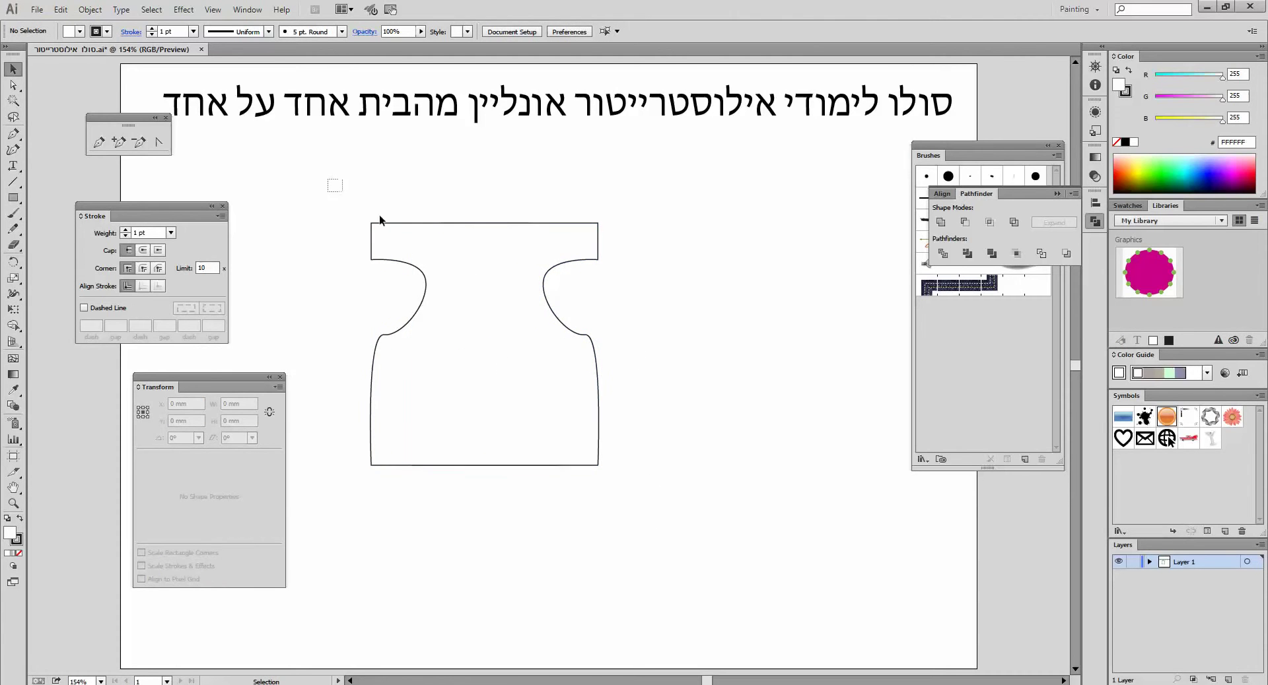
Step: Narrow both outline halves together to about 51 mm wide and move them nearer the artboard's centre
left_click_drag(328, 178, 655, 538)
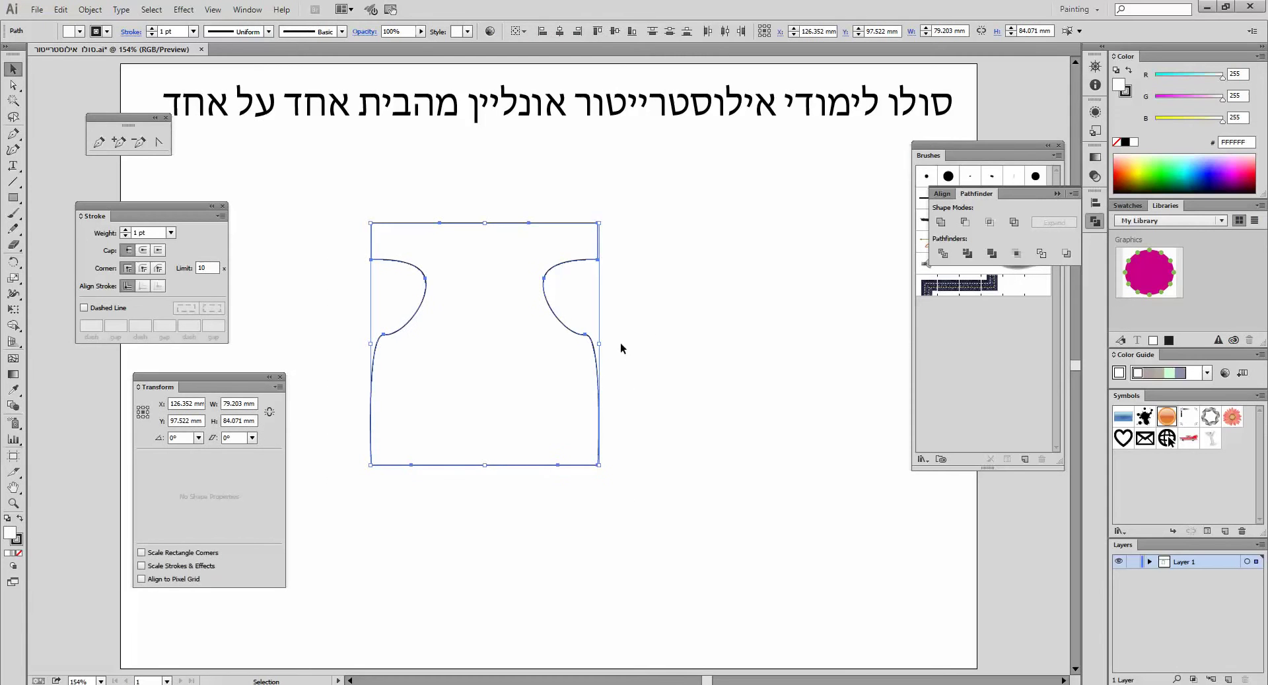
left_click_drag(601, 346, 519, 346)
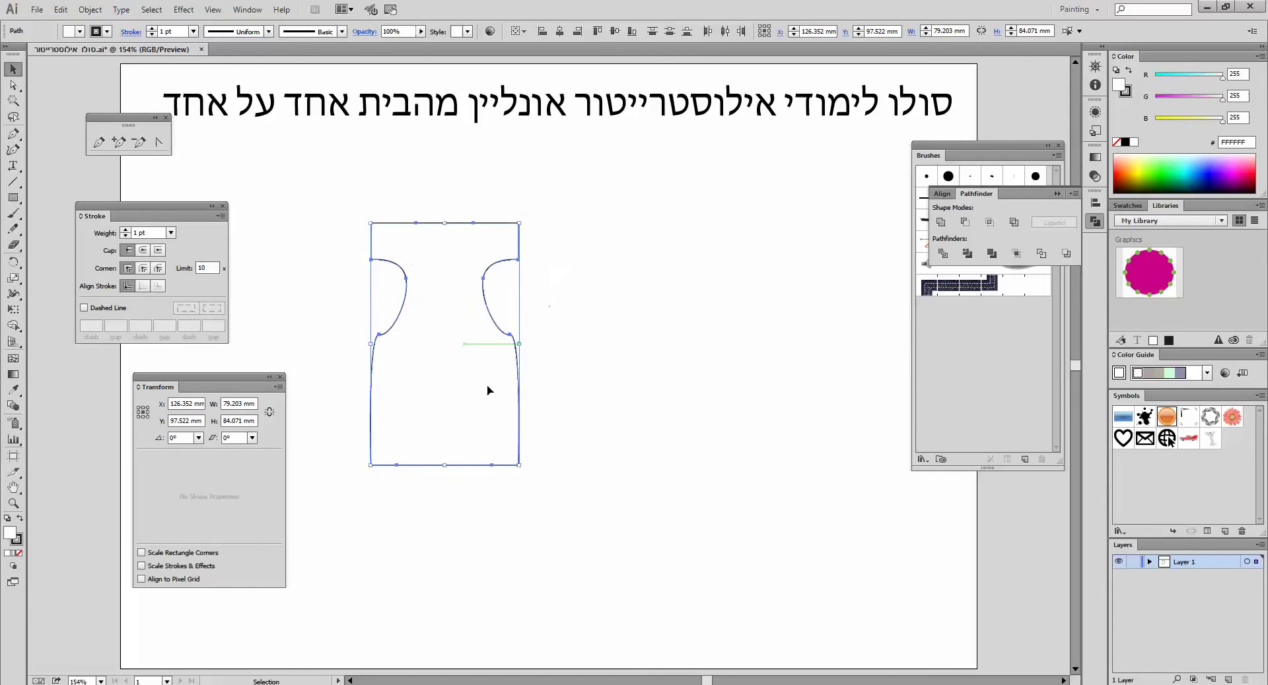
left_click_drag(458, 393, 519, 377)
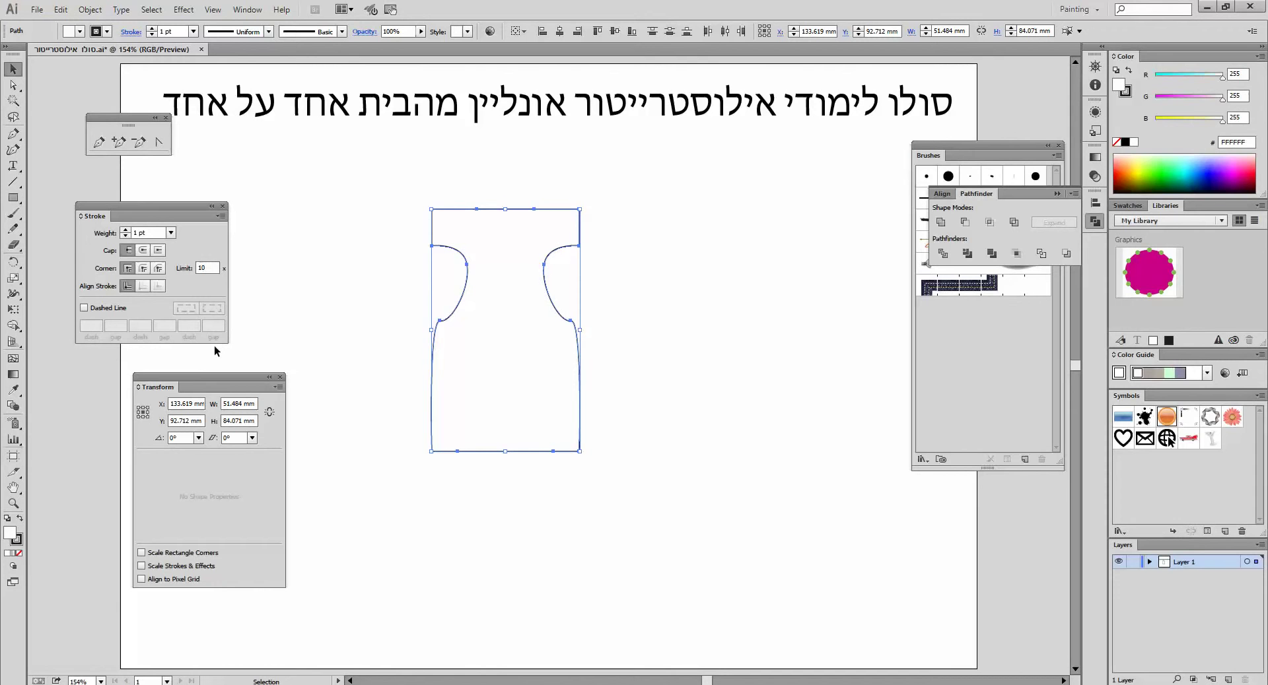
Step: Float the Pathfinder commands below the garment and unite its two halves into one shape
left_click(239, 11)
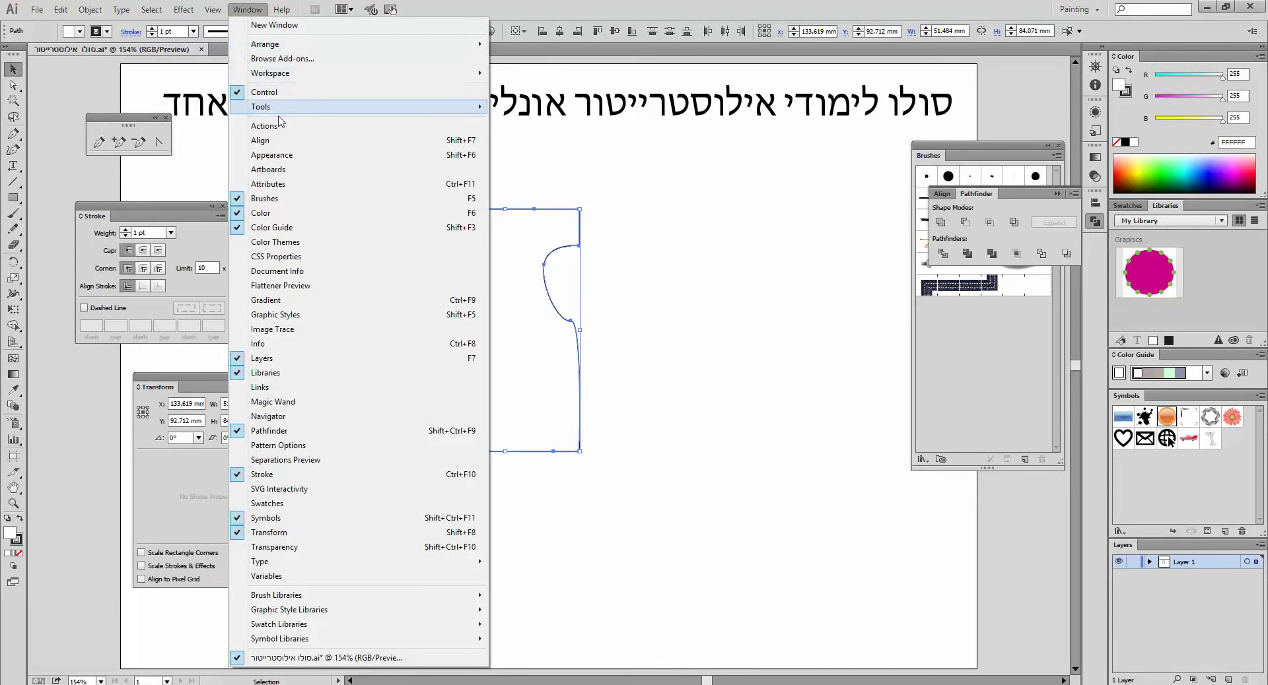
left_click(976, 194)
left_click_drag(976, 193, 392, 531)
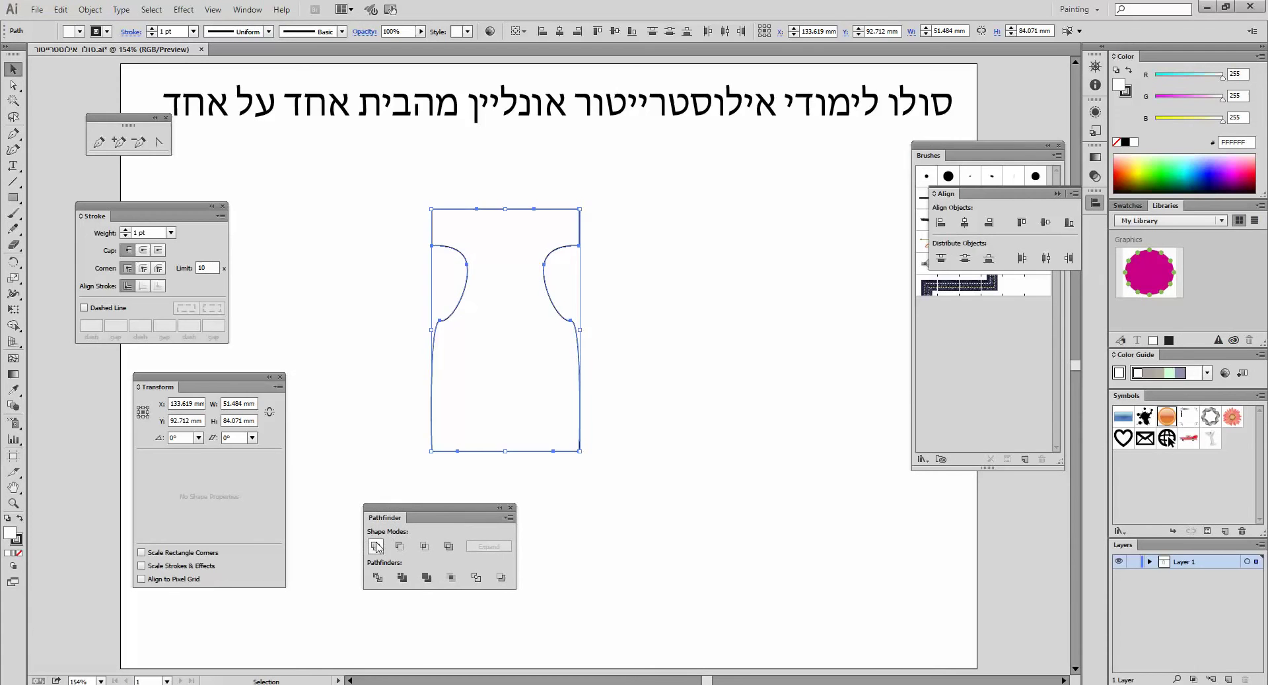
left_click(657, 474)
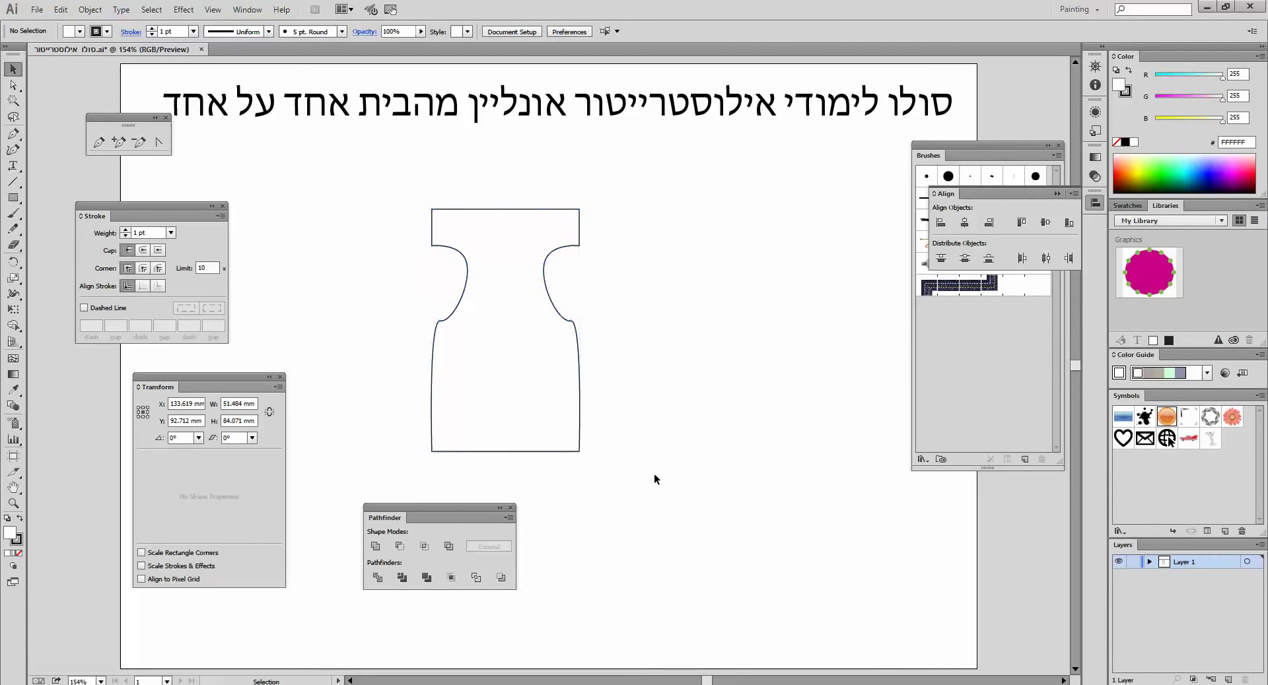
Step: Offset the united garment outline outward by 2 mm with mitered joins
left_click(534, 379)
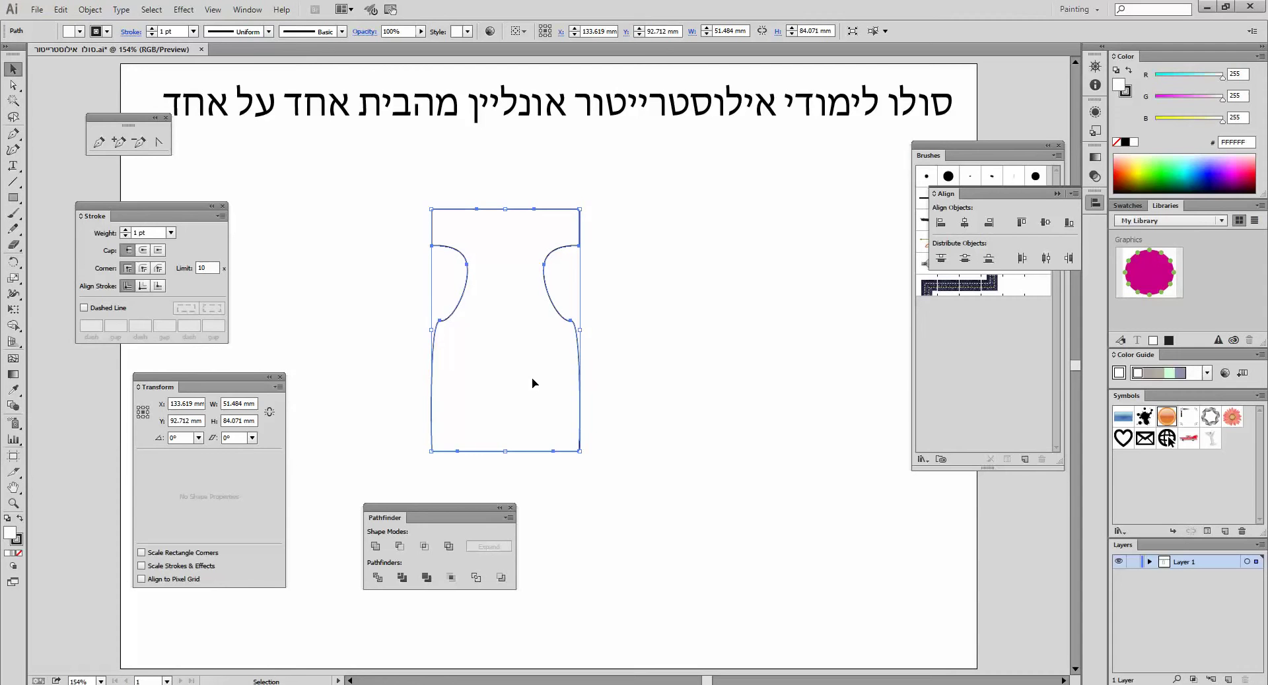
left_click(90, 9)
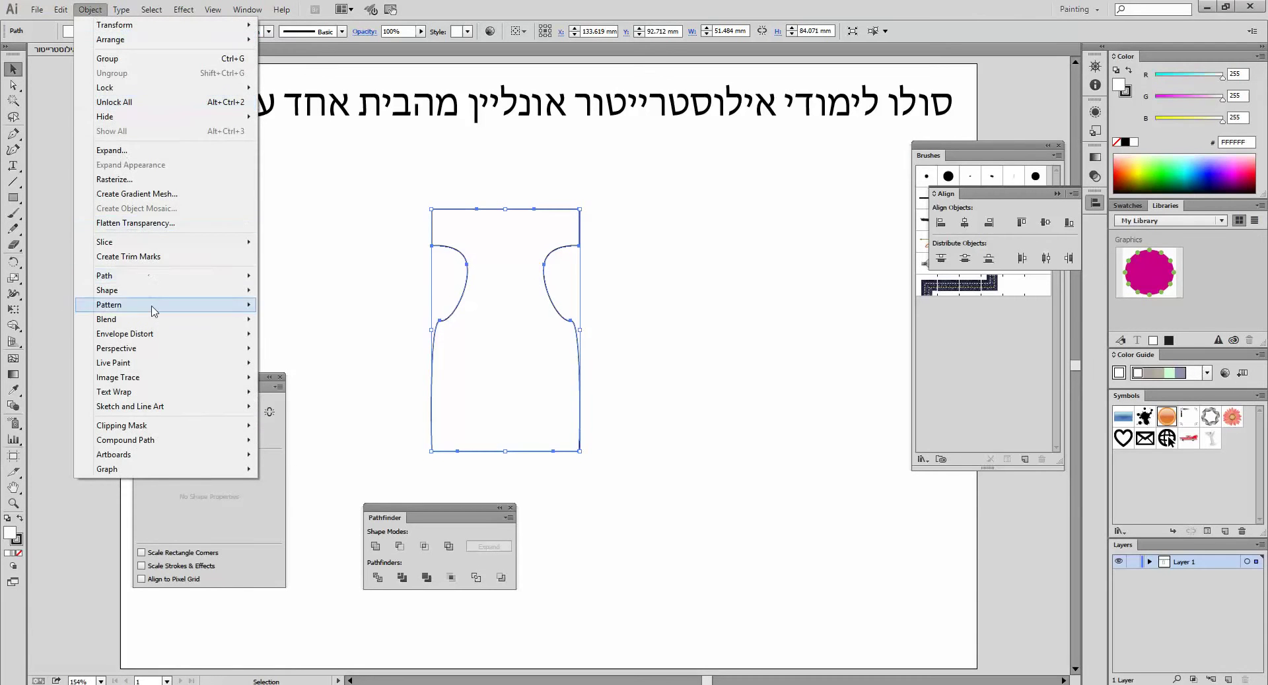
mouse_move(175, 276)
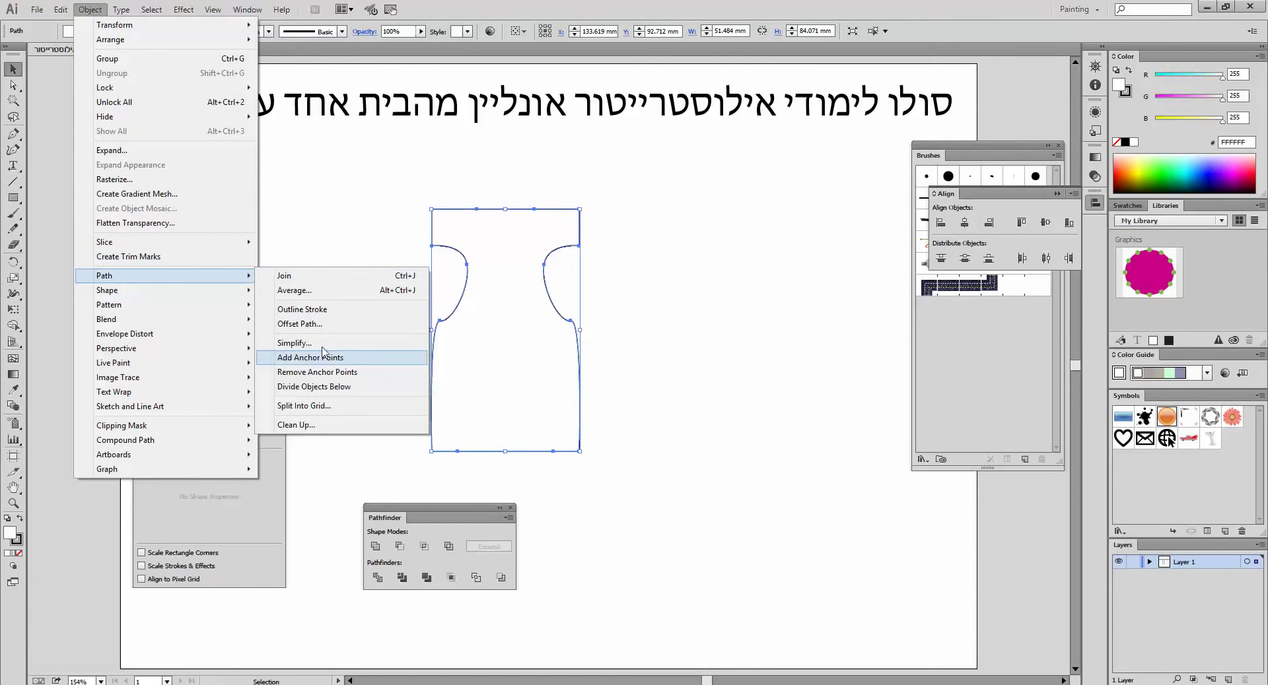
left_click(323, 325)
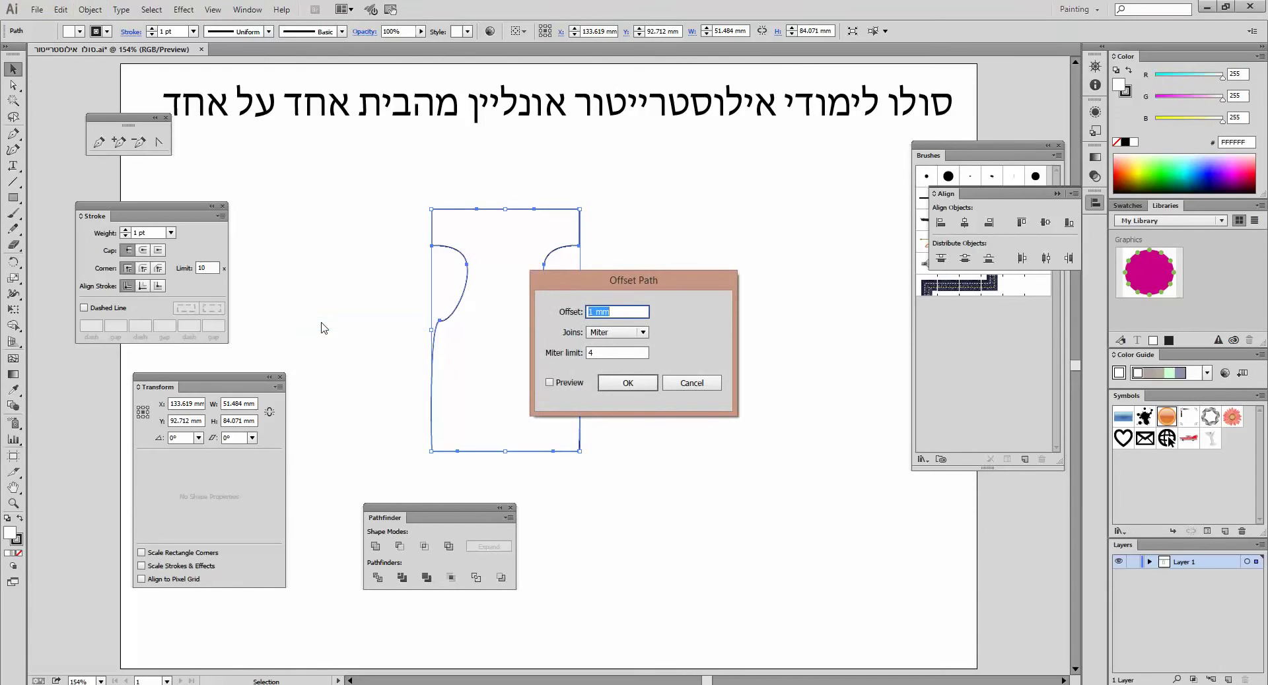
type("2")
left_click(628, 384)
left_click(656, 316)
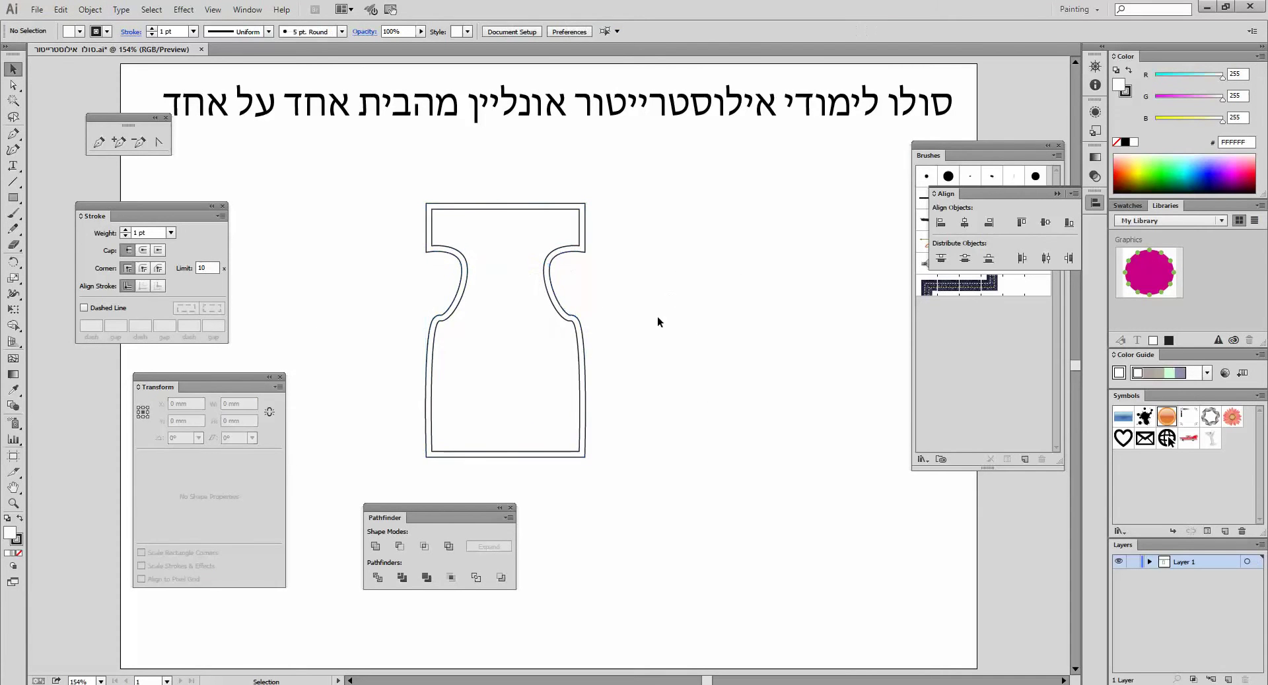
Step: Make the inner outline's stroke dashed with a 12 pt dash and a 2 pt gap
left_click(470, 236)
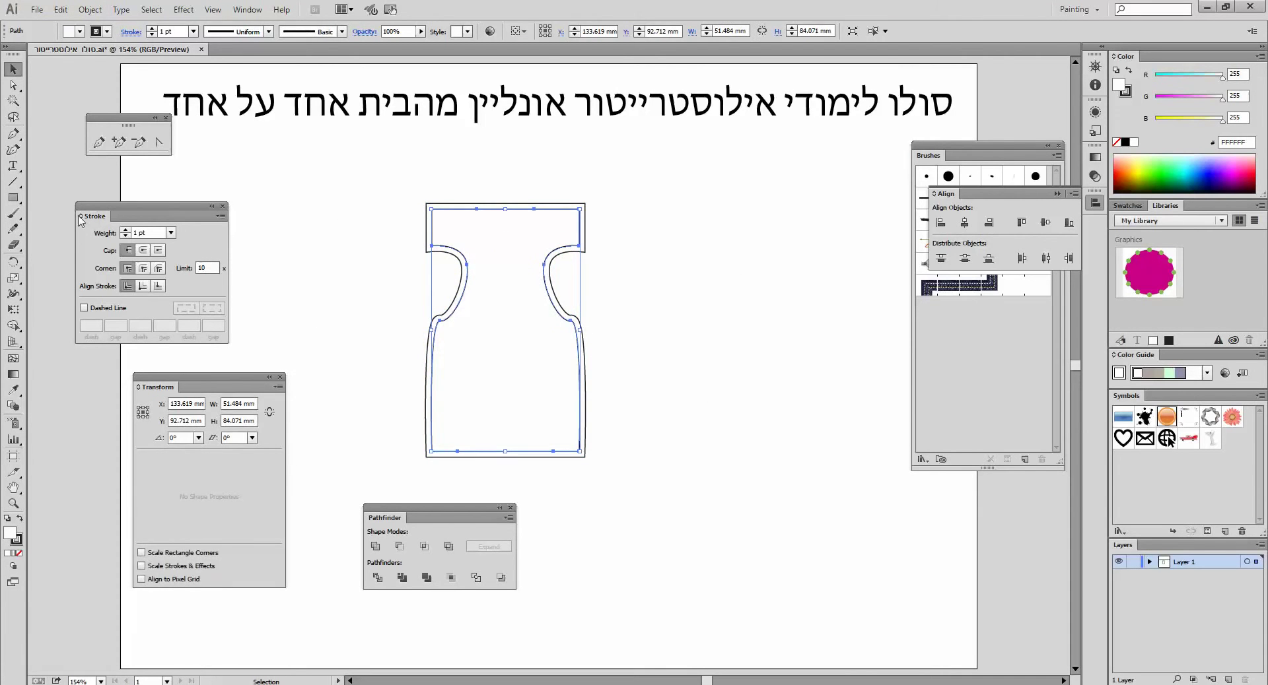
left_click(84, 308)
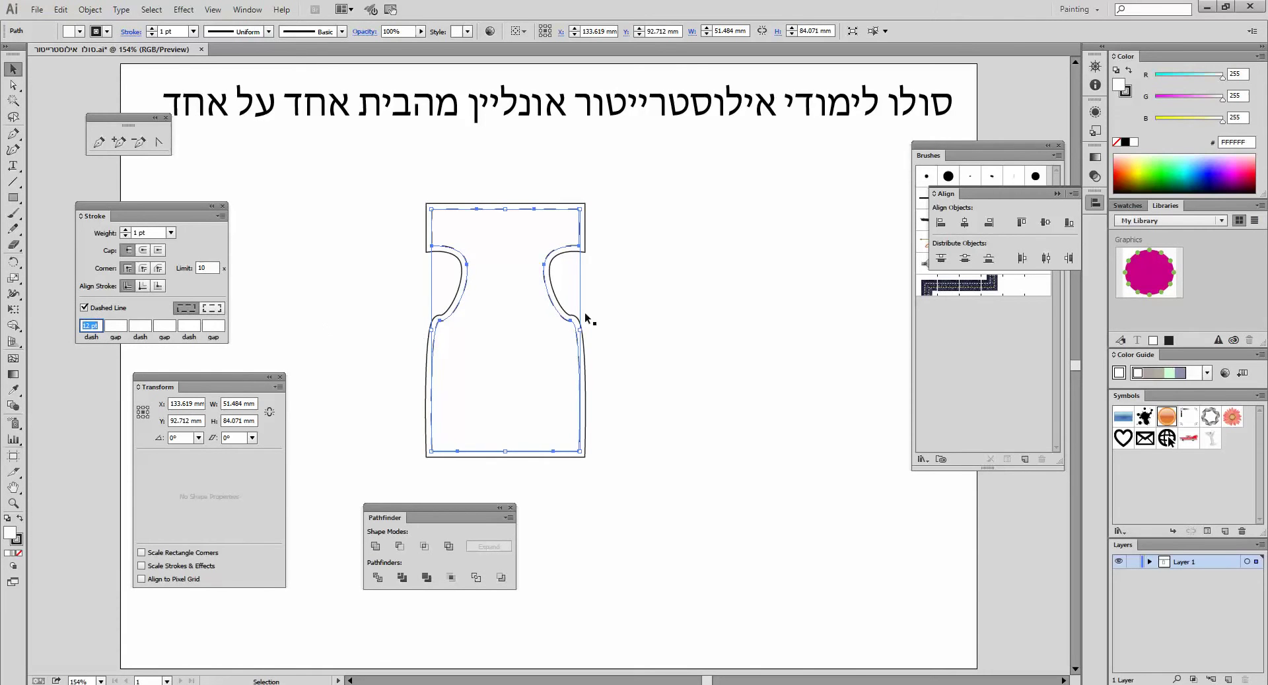
left_click(688, 354)
left_click(517, 320)
left_click(112, 324)
type("2")
key("Return")
left_click(635, 281)
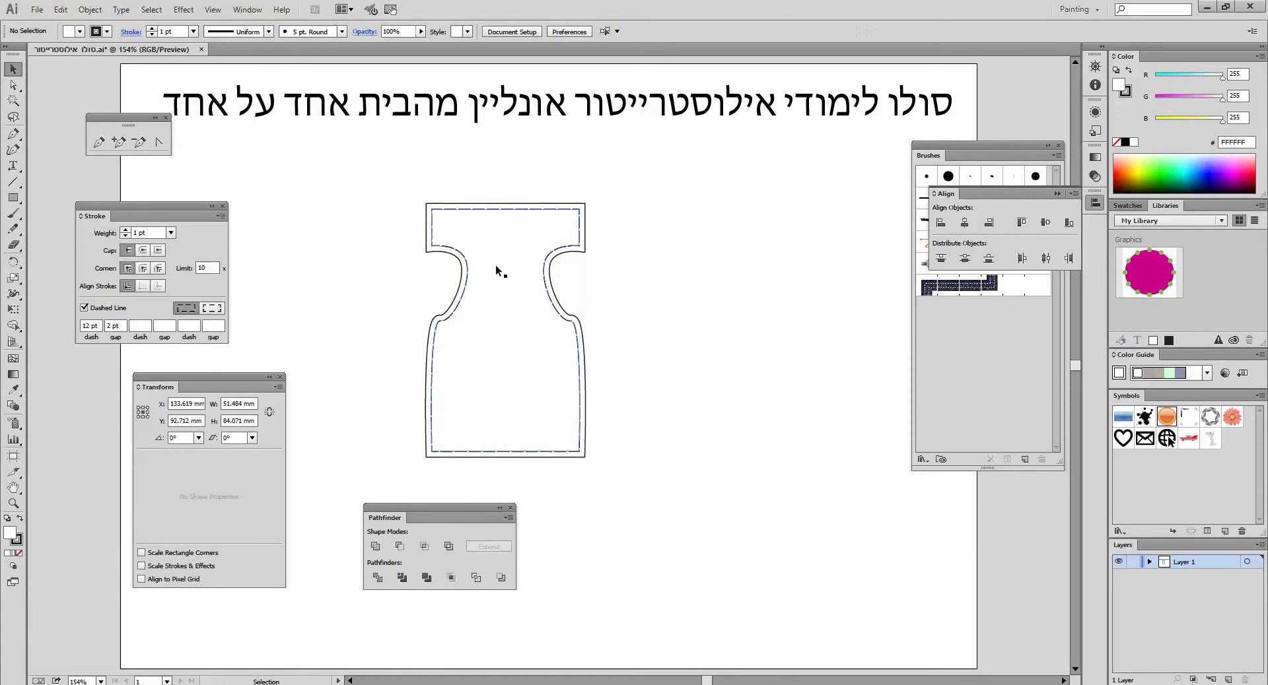
Step: Set the inner garment outline's dash pattern to a 5 pt dash, 2 pt gap and second 5 pt dash
left_click(13, 503)
left_click_drag(389, 167, 634, 481)
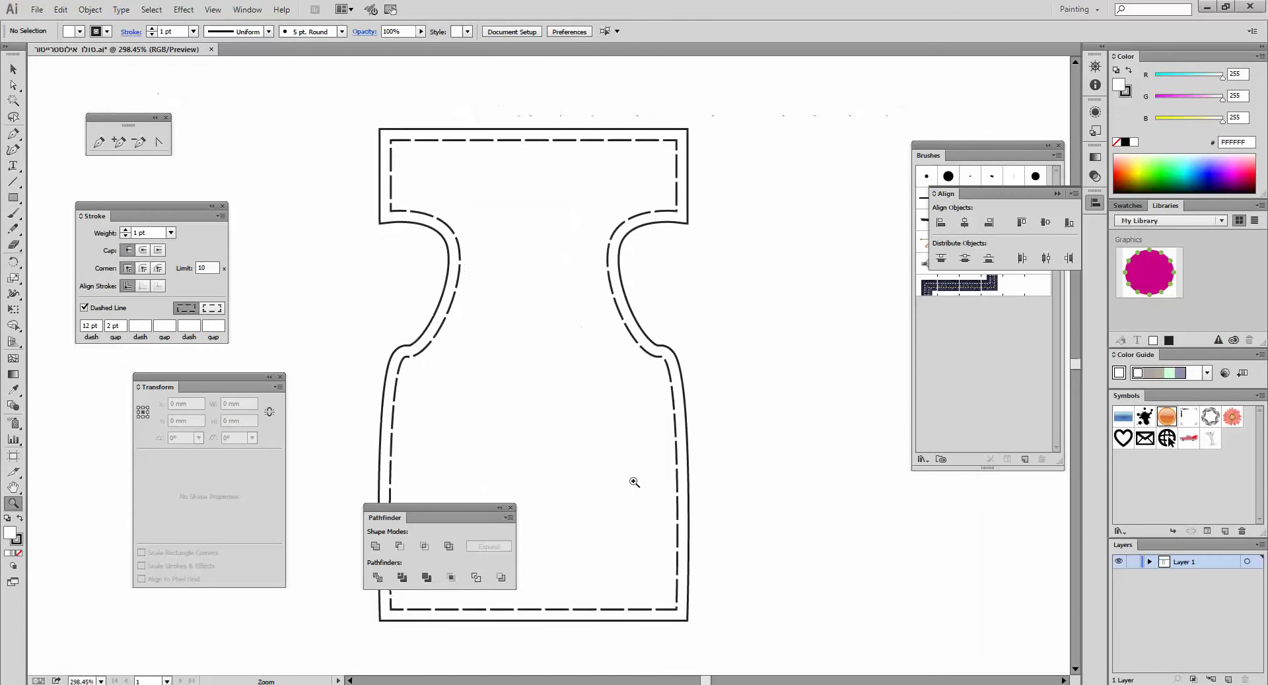
left_click(12, 68)
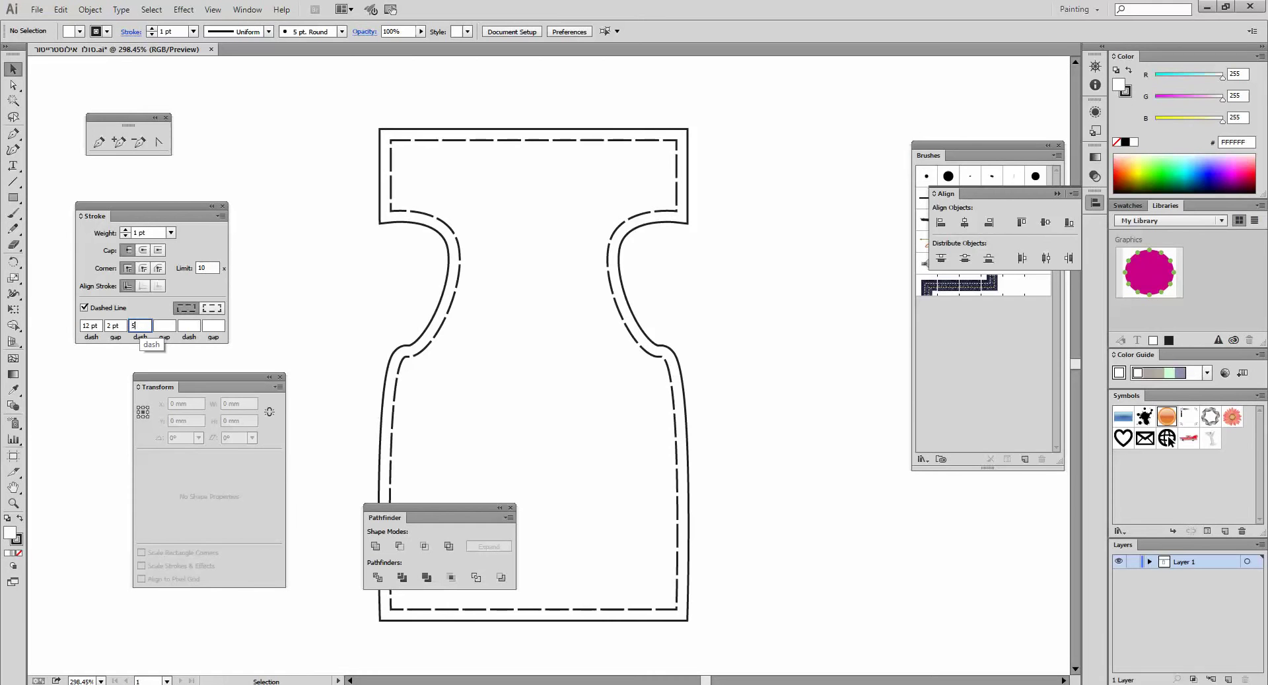
key("BackSpace")
left_click(459, 237)
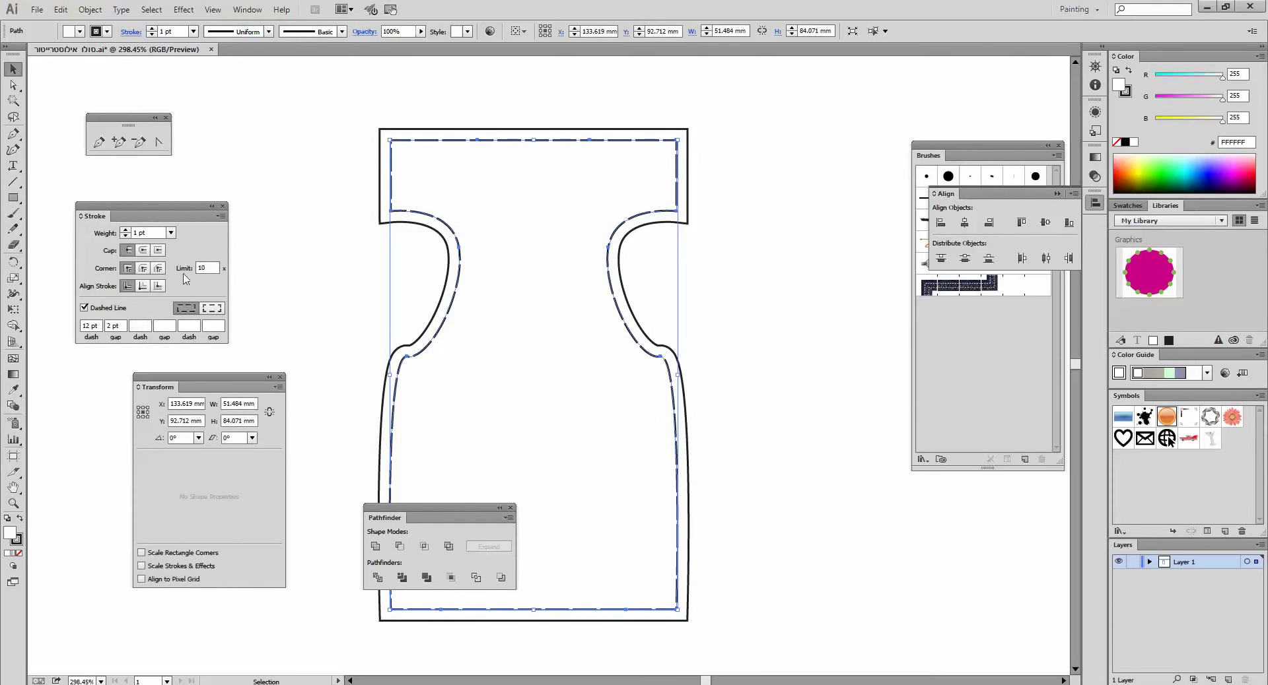
type("5")
key("Return")
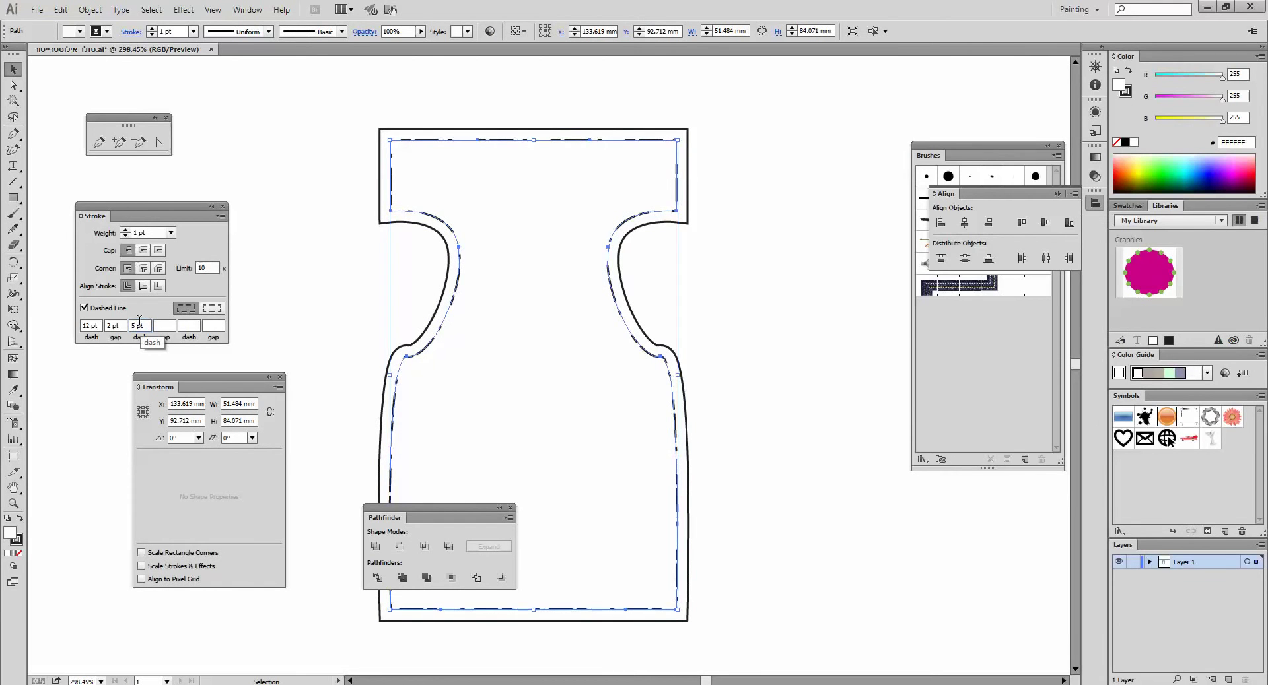
double_click(101, 326)
type("5")
key("Return")
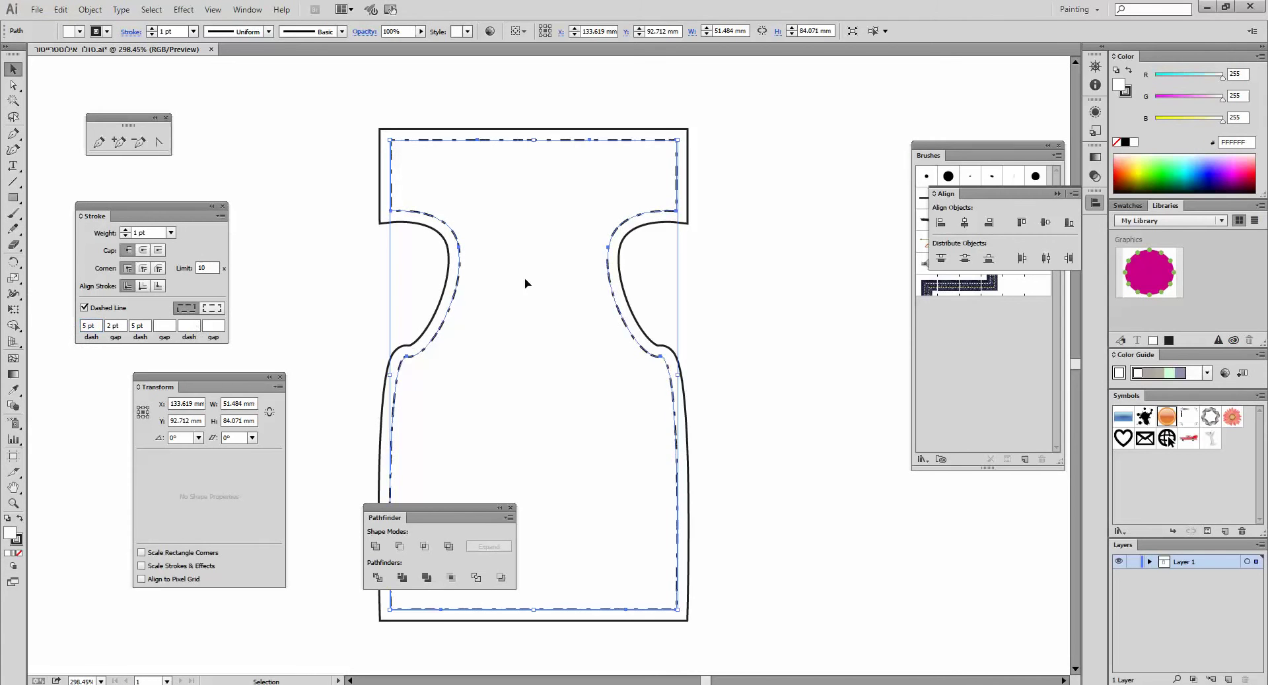
left_click(751, 230)
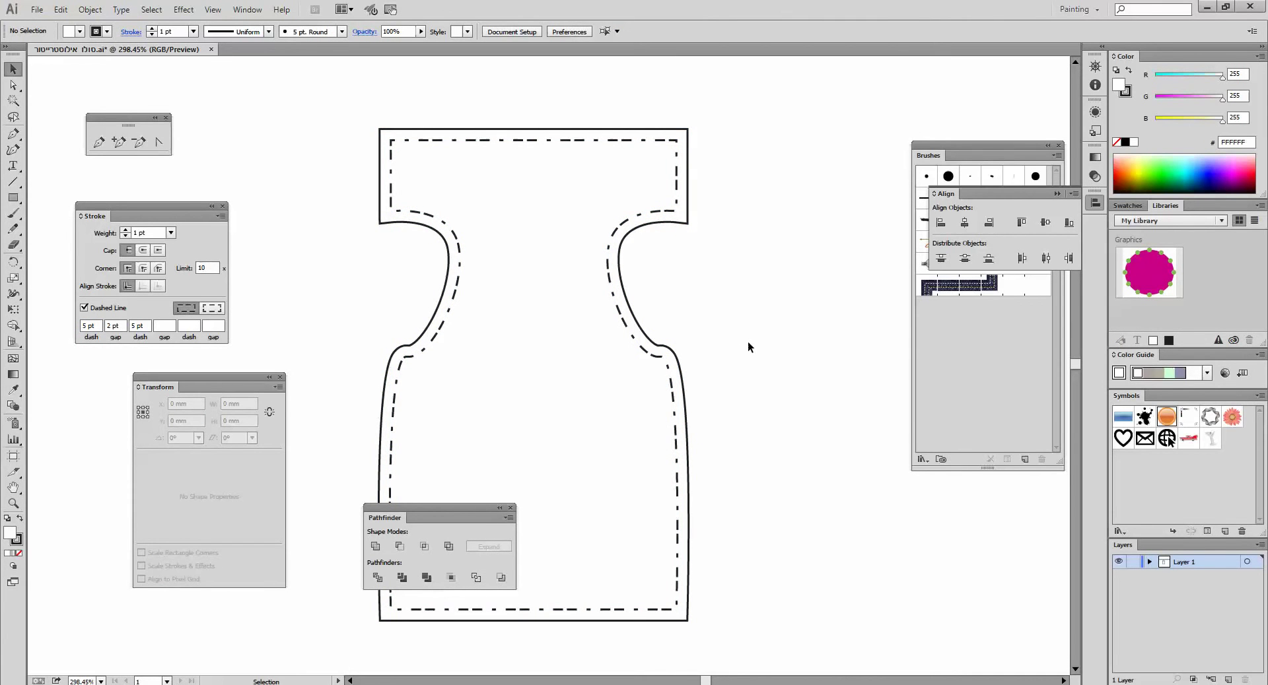
Step: Move both garment outlines together to the artboard's lower-right corner and shift the Pathfinder commands slightly clear of the drawing area
key("a")
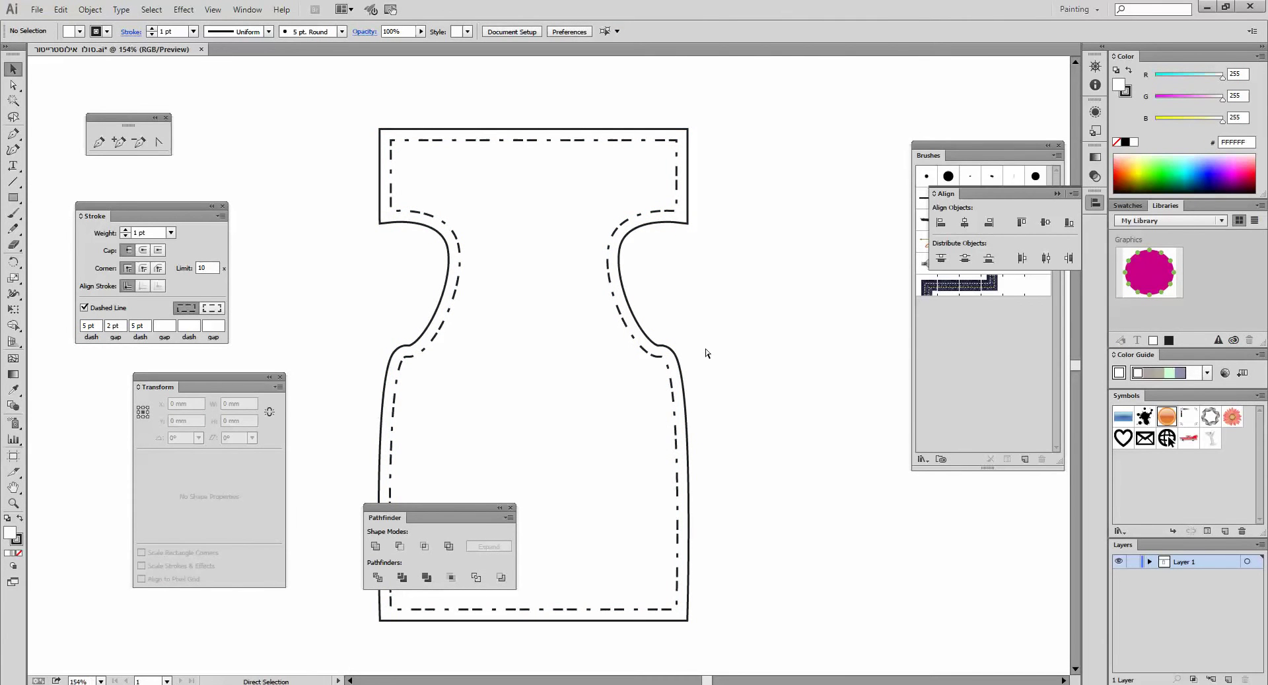
key("ctrl+0")
key("v")
left_click(482, 352)
left_click_drag(482, 352, 881, 550)
left_click_drag(439, 512, 424, 522)
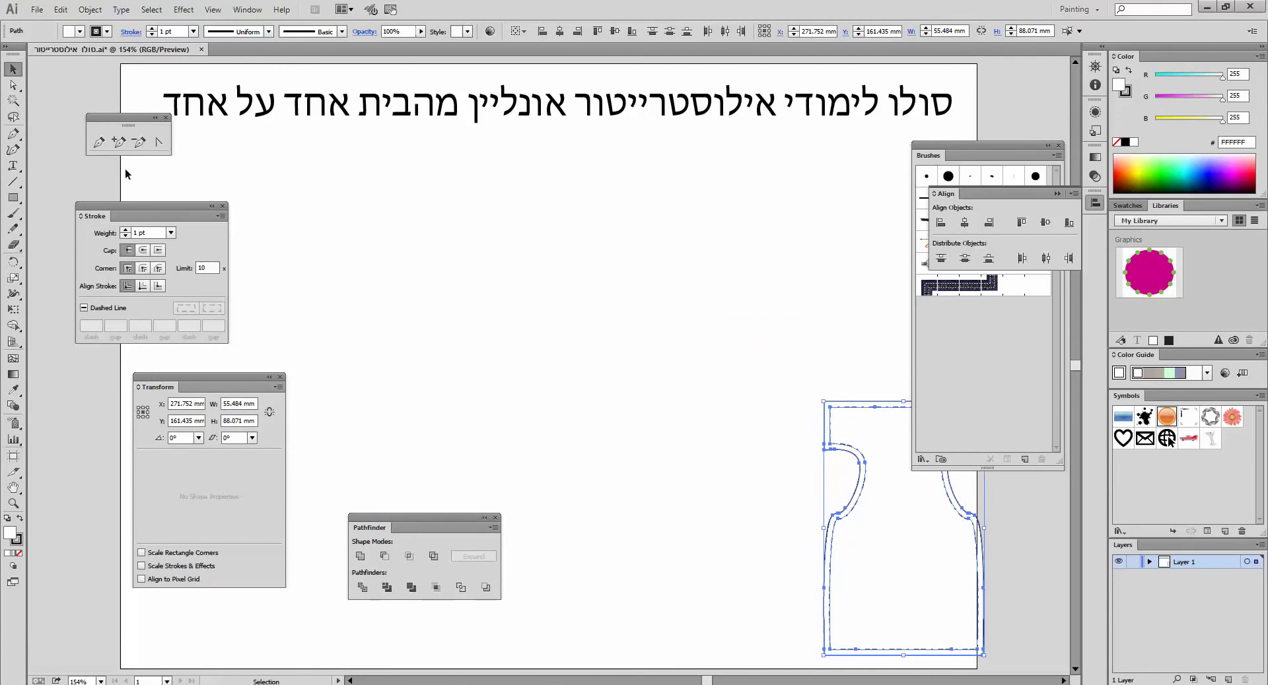
Step: Try drawing a wavy open path down the middle of the artboard with the Pen tool
left_click(99, 142)
left_click(541, 168)
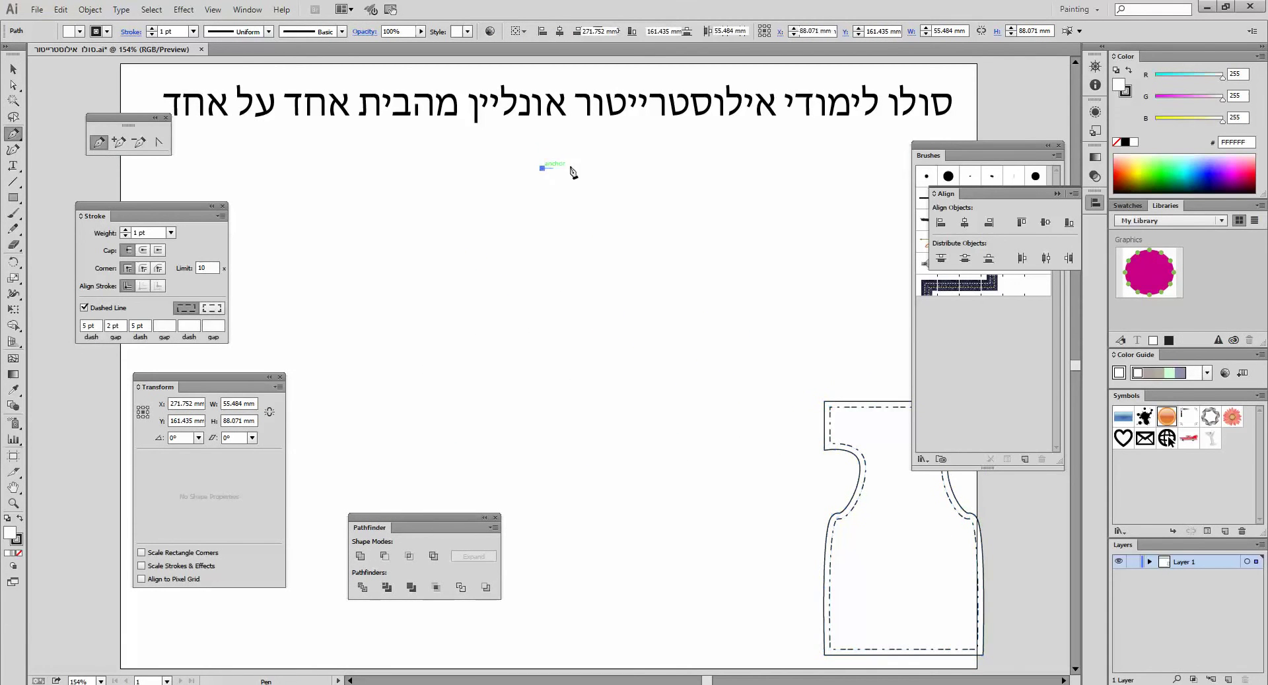
left_click(603, 168)
mouse_move(605, 221)
left_mouse_down()
mouse_move(584, 232)
mouse_move(581, 278)
left_mouse_up()
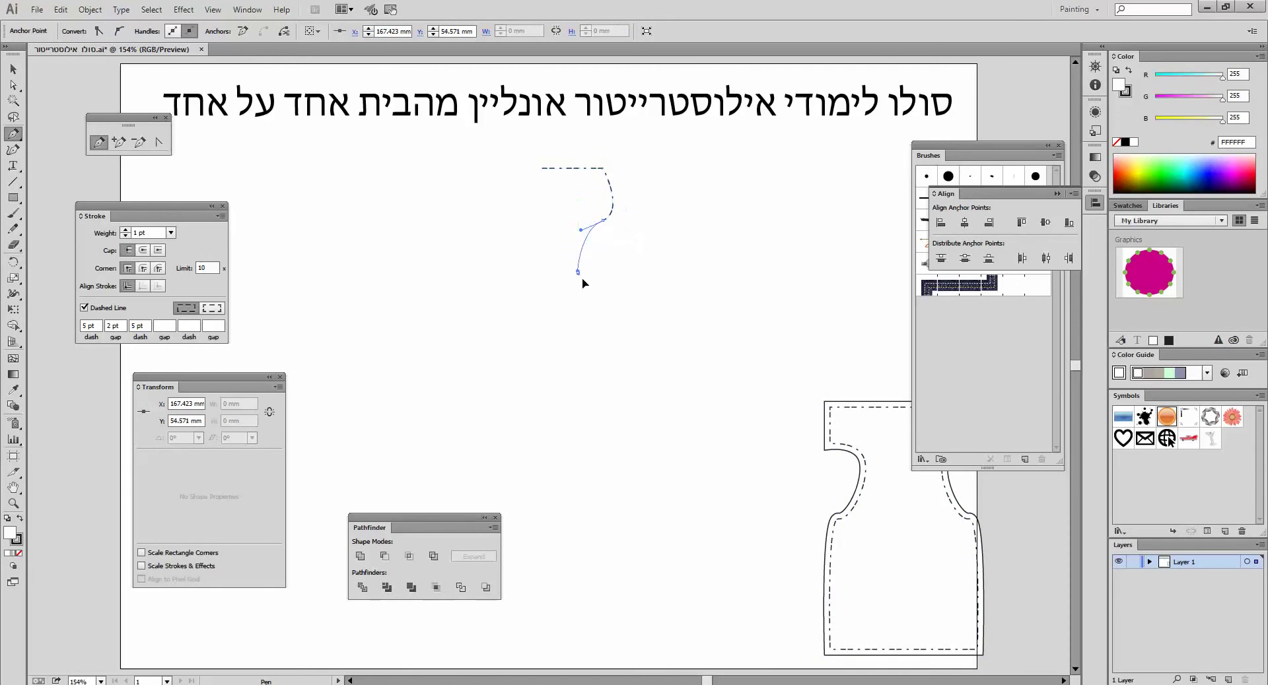
left_click_drag(585, 325, 518, 362)
left_click(542, 405)
left_click_drag(557, 455, 546, 462)
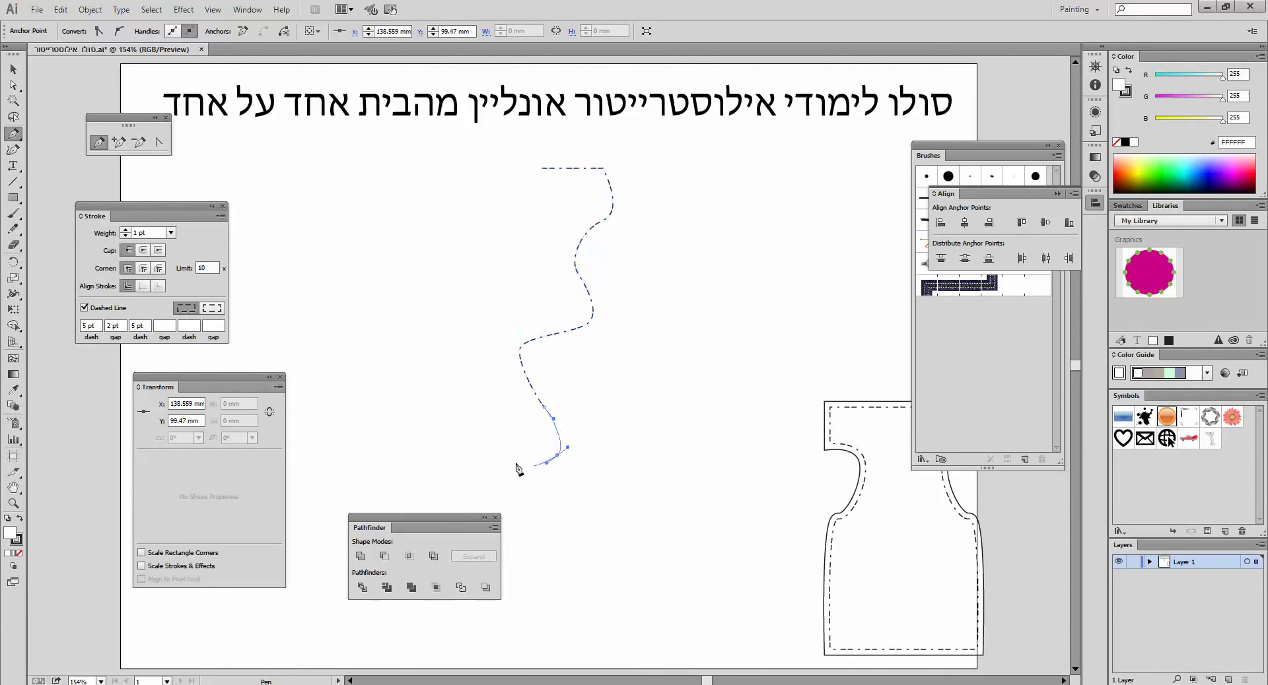
left_click(411, 446)
left_click(424, 448, "ctrl")
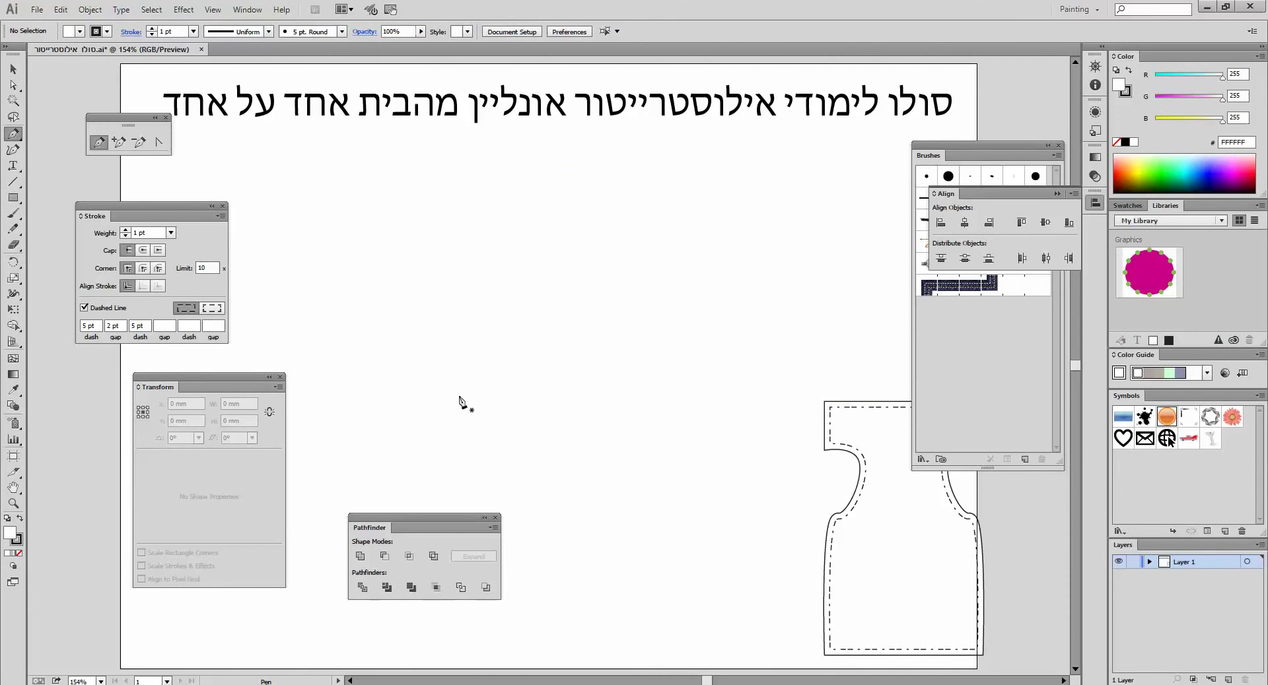
Step: Try drawing half a garment outline with a curved armhole using the Pen tool, and discard it
left_click_drag(490, 170, 468, 219)
left_click(440, 195)
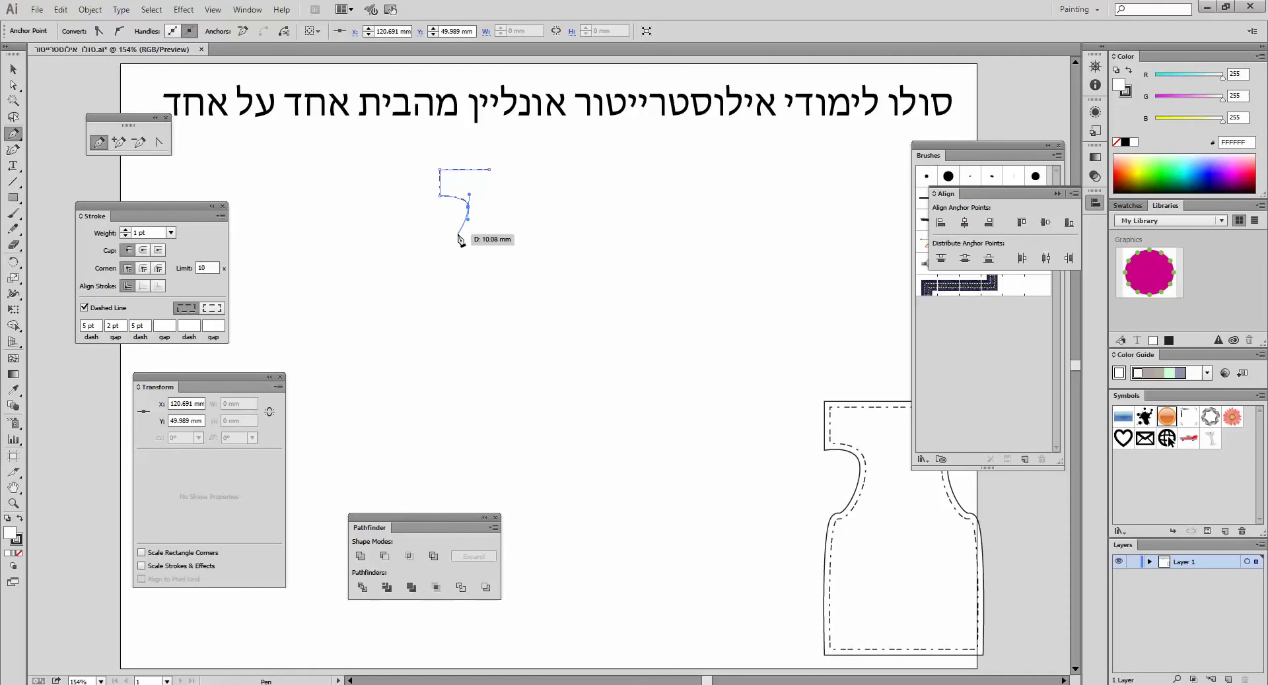
left_click(455, 235)
left_click(451, 336)
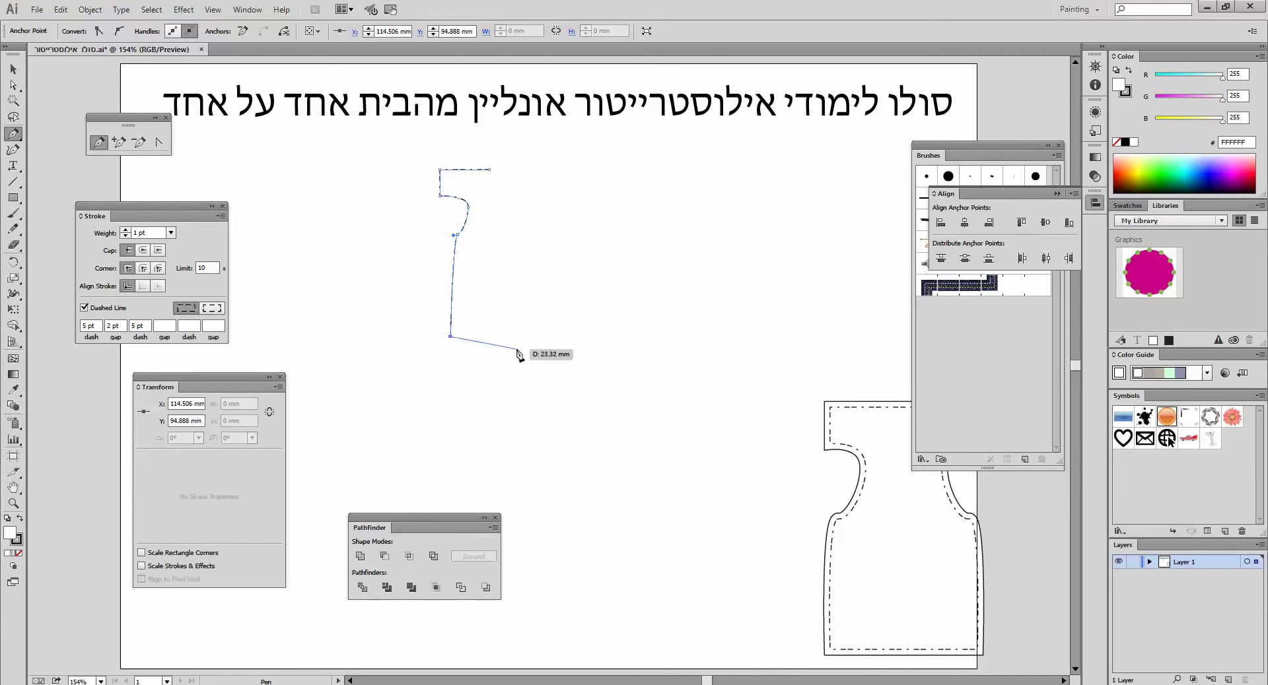
key("Delete")
key("Delete")
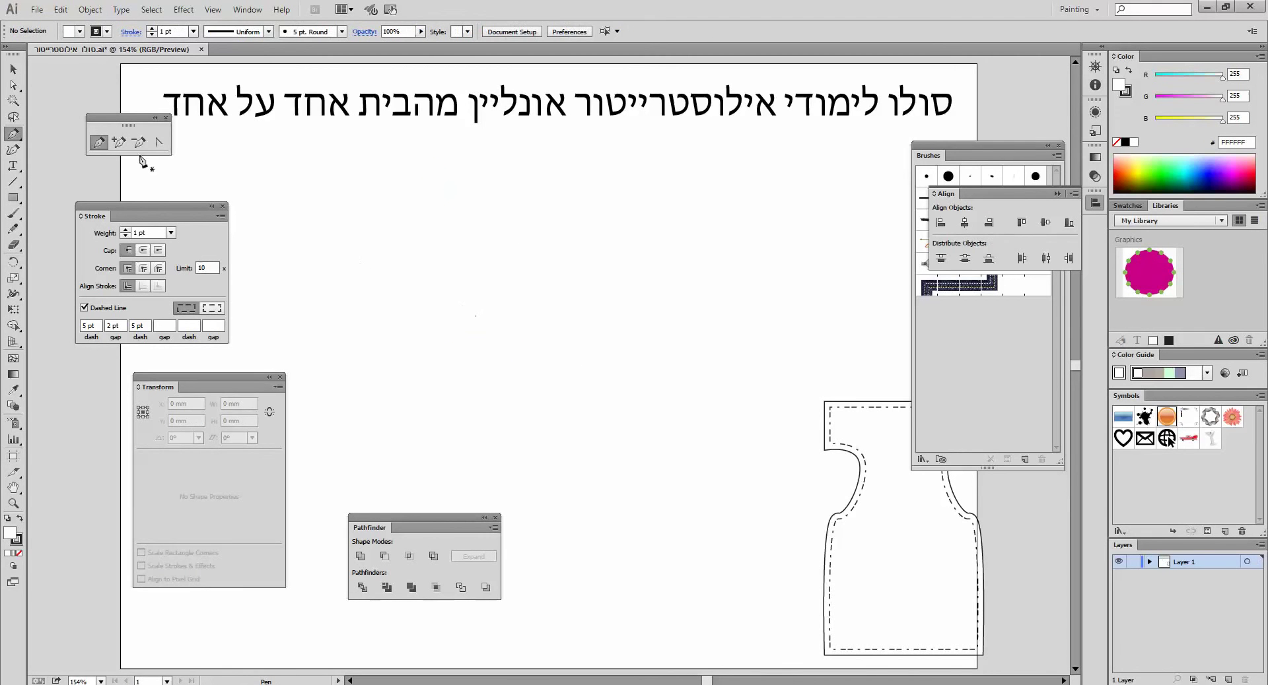
Step: Draw a rectangle about 71 × 81 mm in the artboard's upper middle and float the shape tools beside it
left_click(13, 197)
left_click_drag(471, 168, 677, 401)
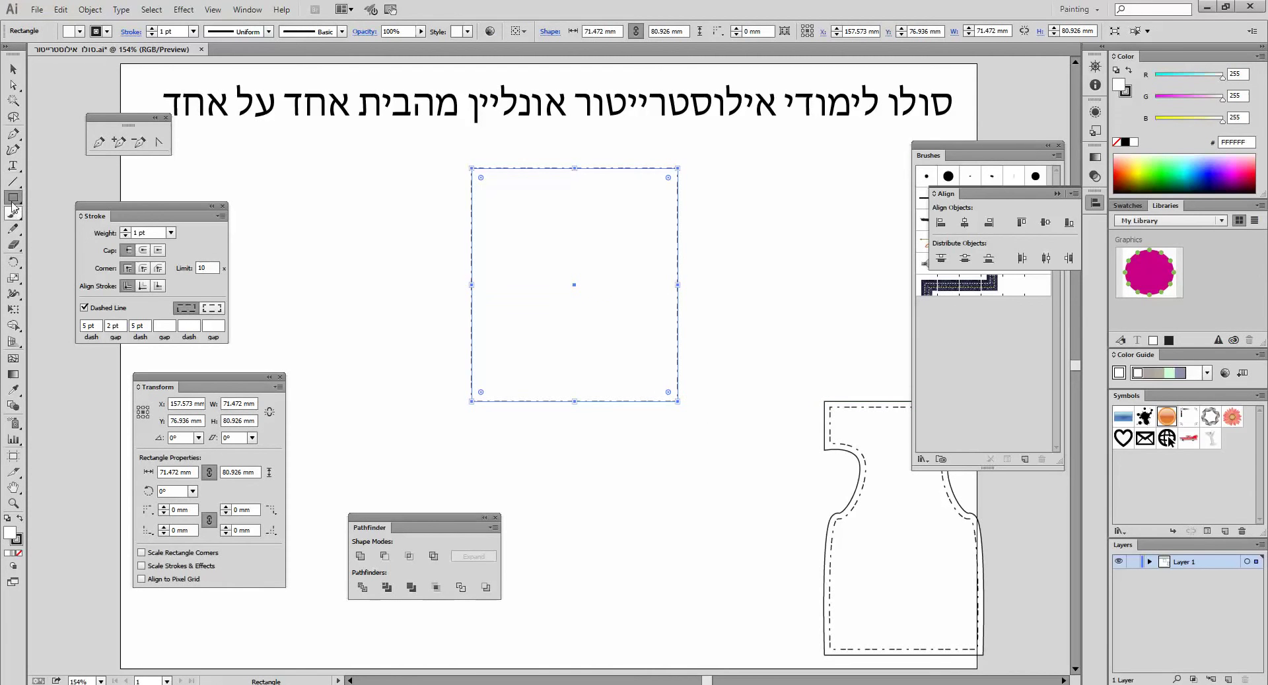
left_click(22, 198)
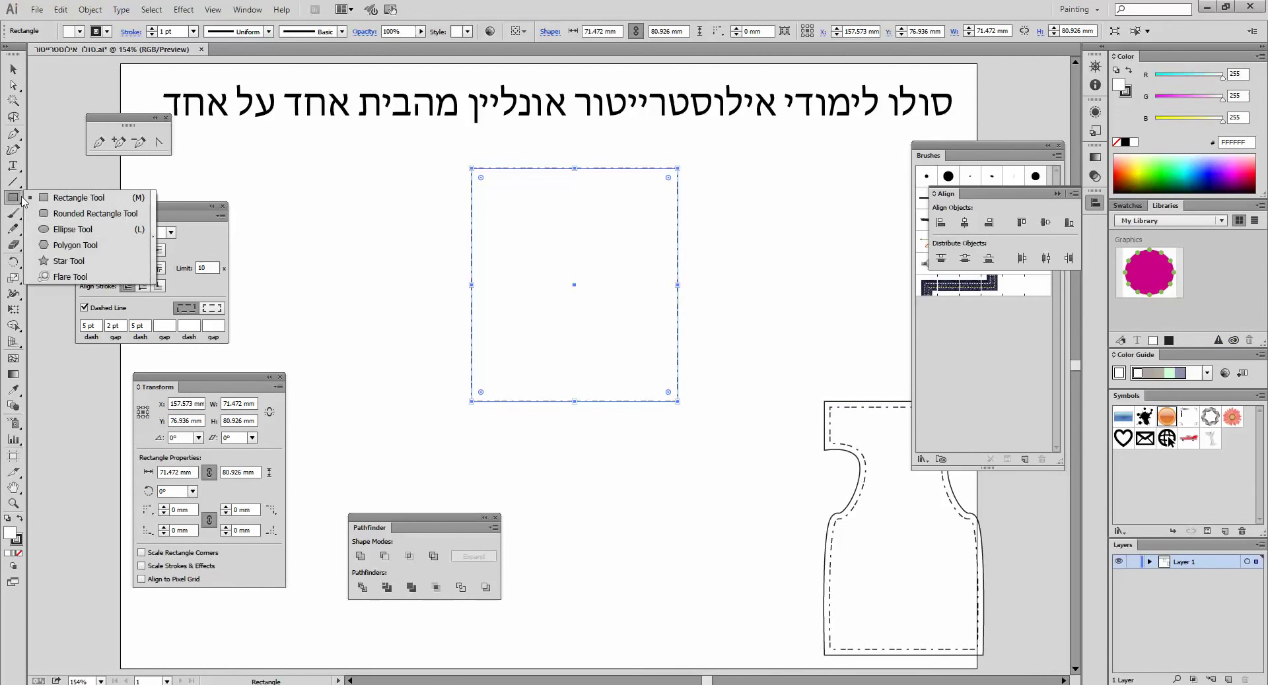
left_click_drag(22, 198, 156, 236)
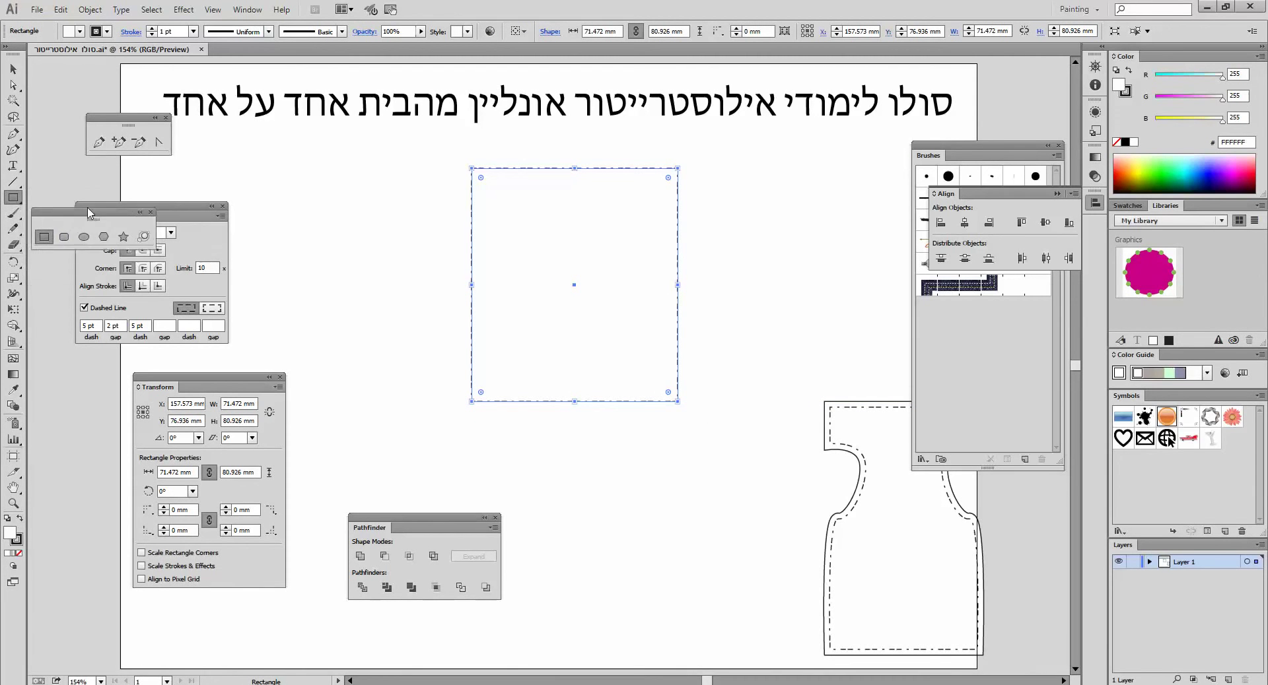
left_click_drag(89, 212, 274, 144)
Step: Cut an armhole into the rectangle's left edge by subtracting an ellipse about 28 × 41 mm
left_click(269, 170)
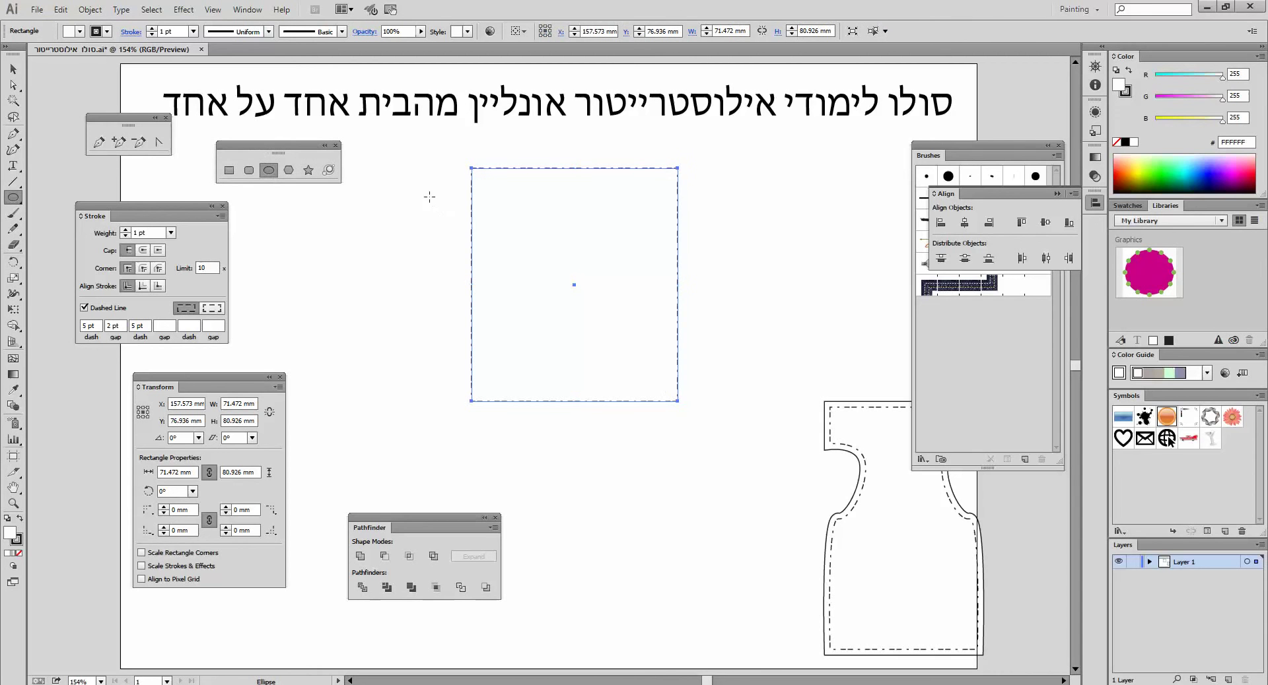
mouse_move(430, 197)
left_mouse_down()
mouse_move(512, 264)
mouse_move(527, 295)
mouse_move(511, 315)
left_mouse_up()
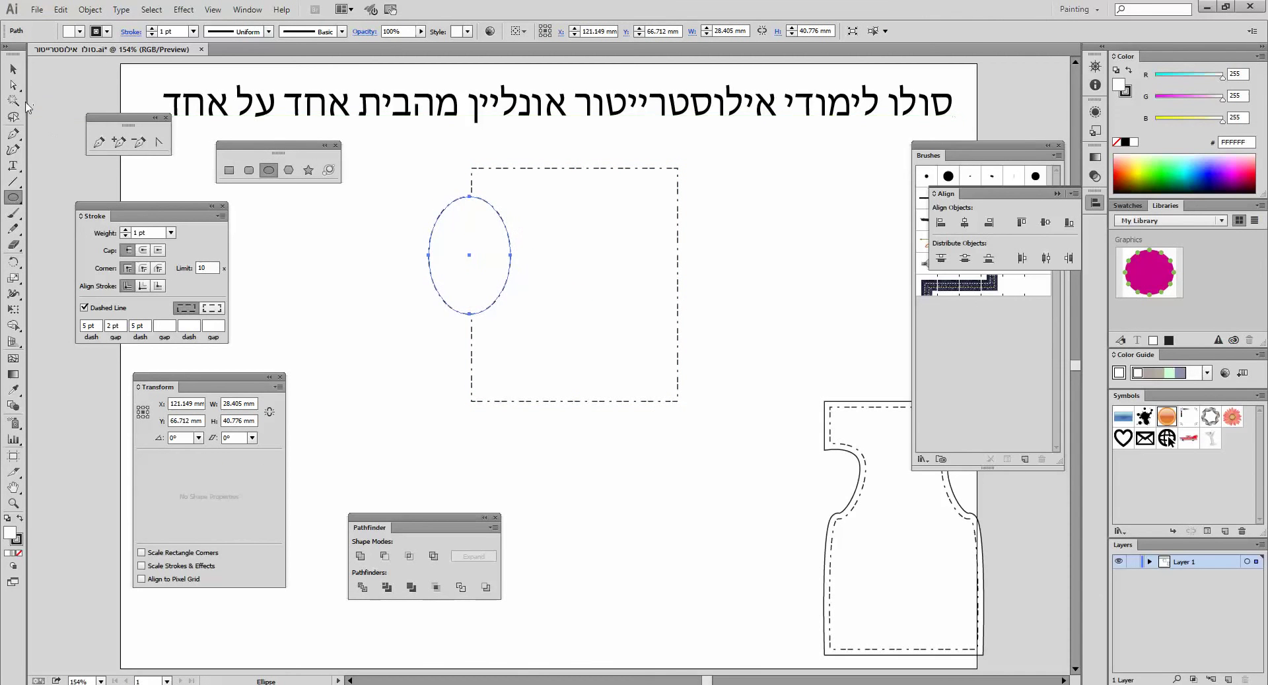
left_click(14, 68)
left_click_drag(419, 161, 481, 356)
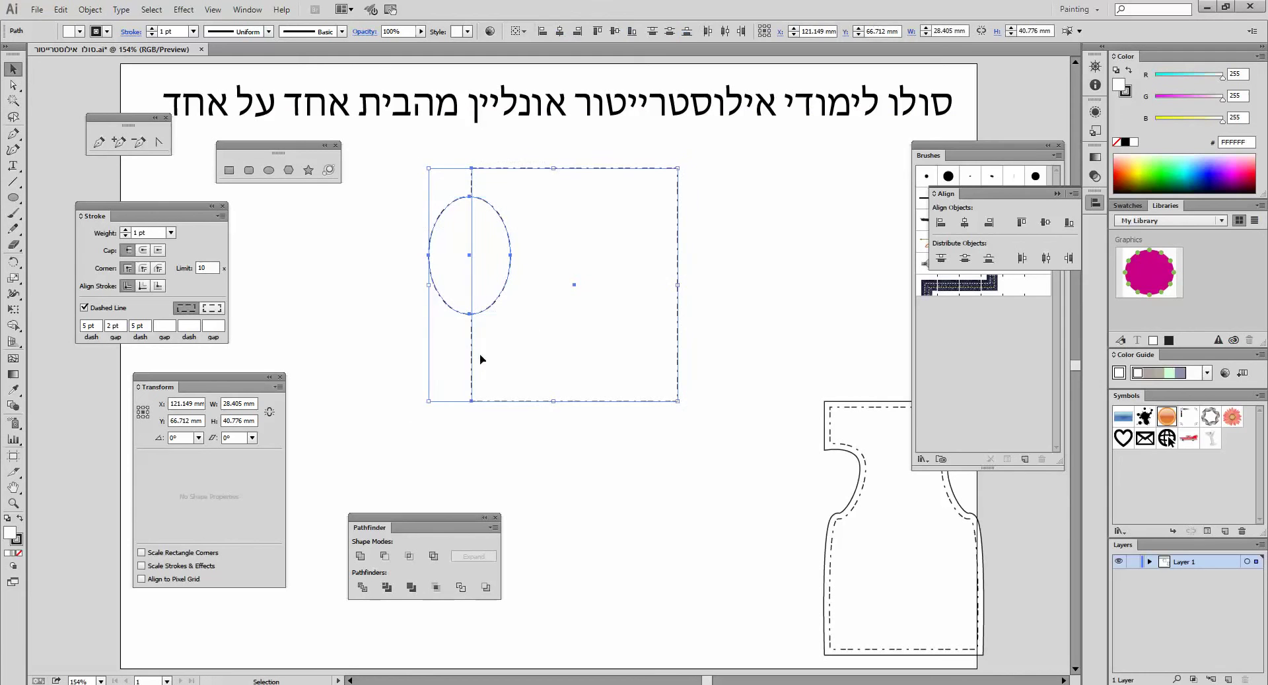
left_click(384, 556)
left_click(671, 481)
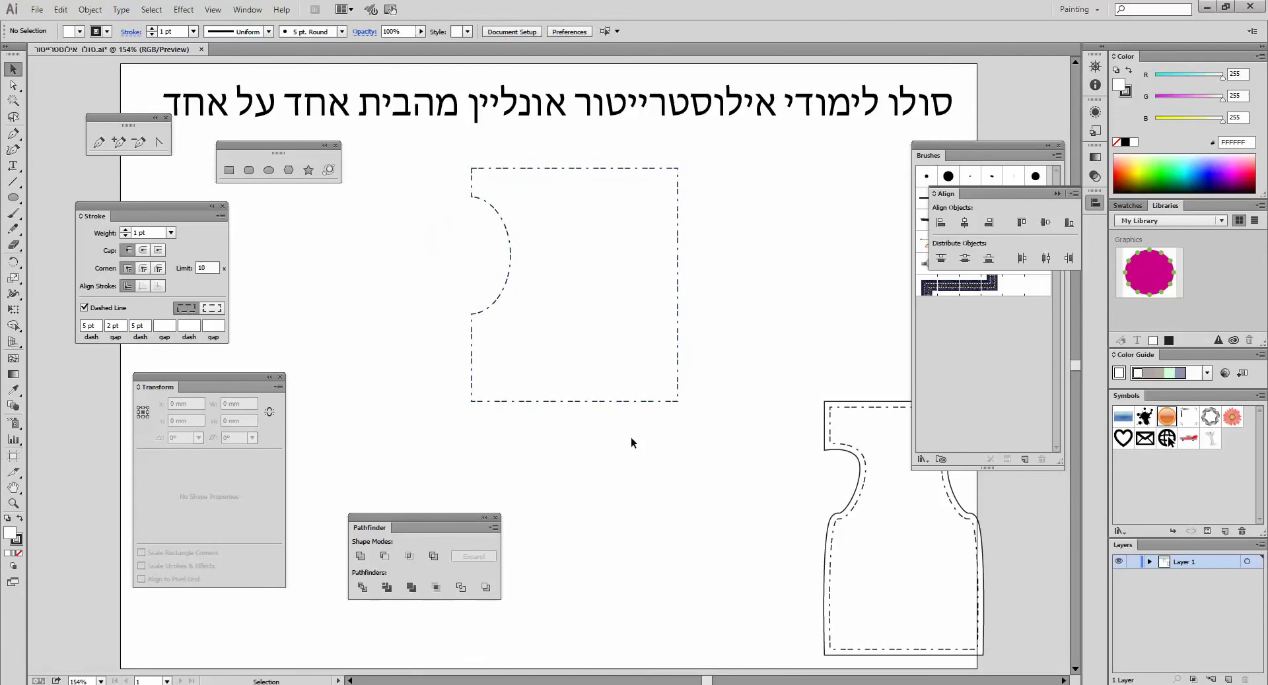
Step: Make the notched rectangle's stroke solid instead of dashed
left_click_drag(451, 237, 548, 344)
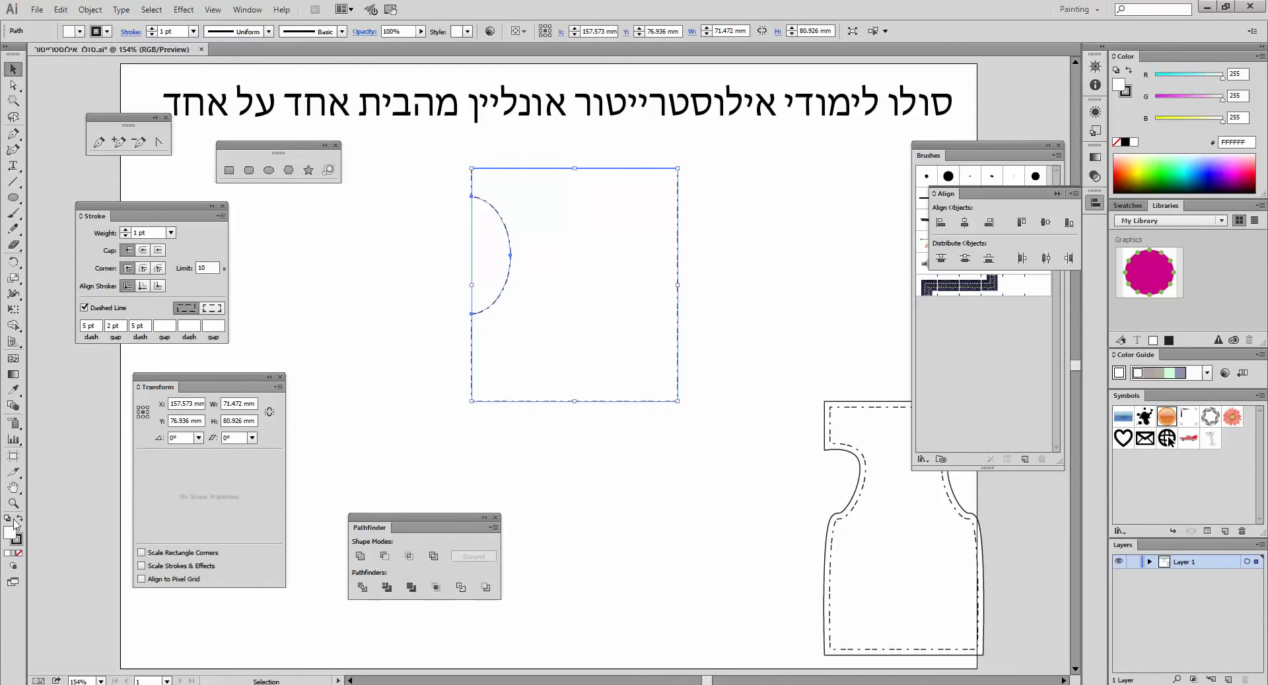
left_click(83, 308)
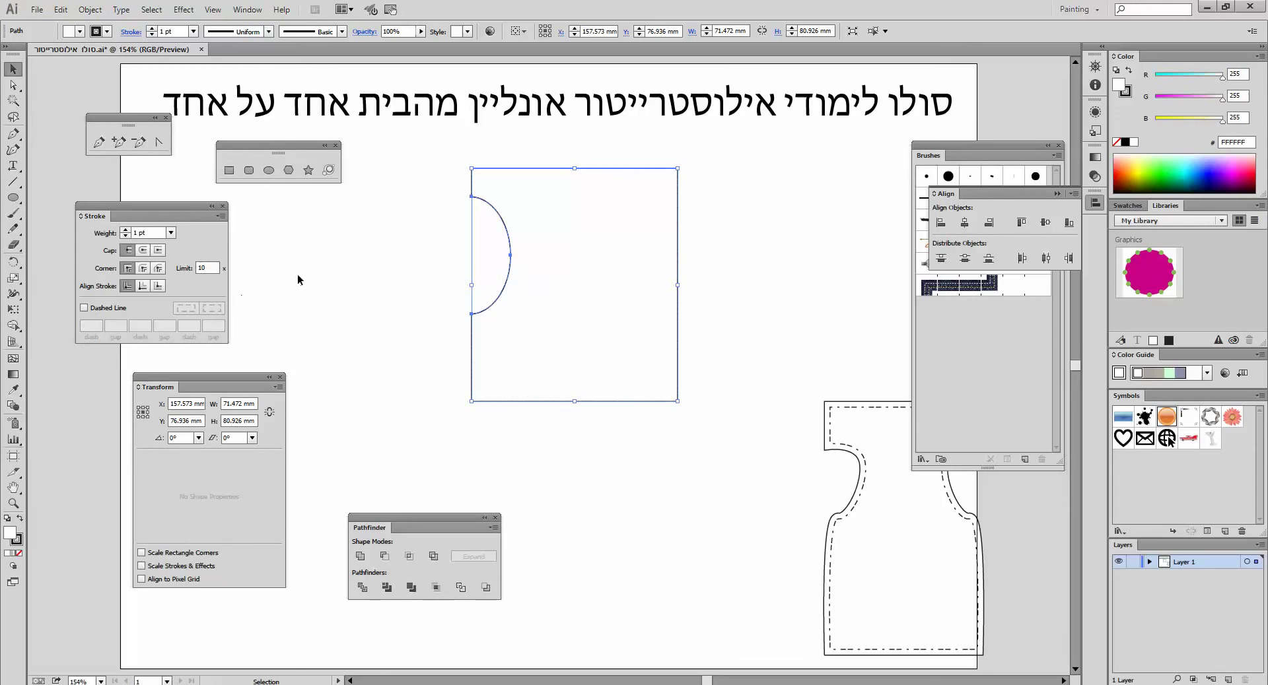
left_click(297, 274)
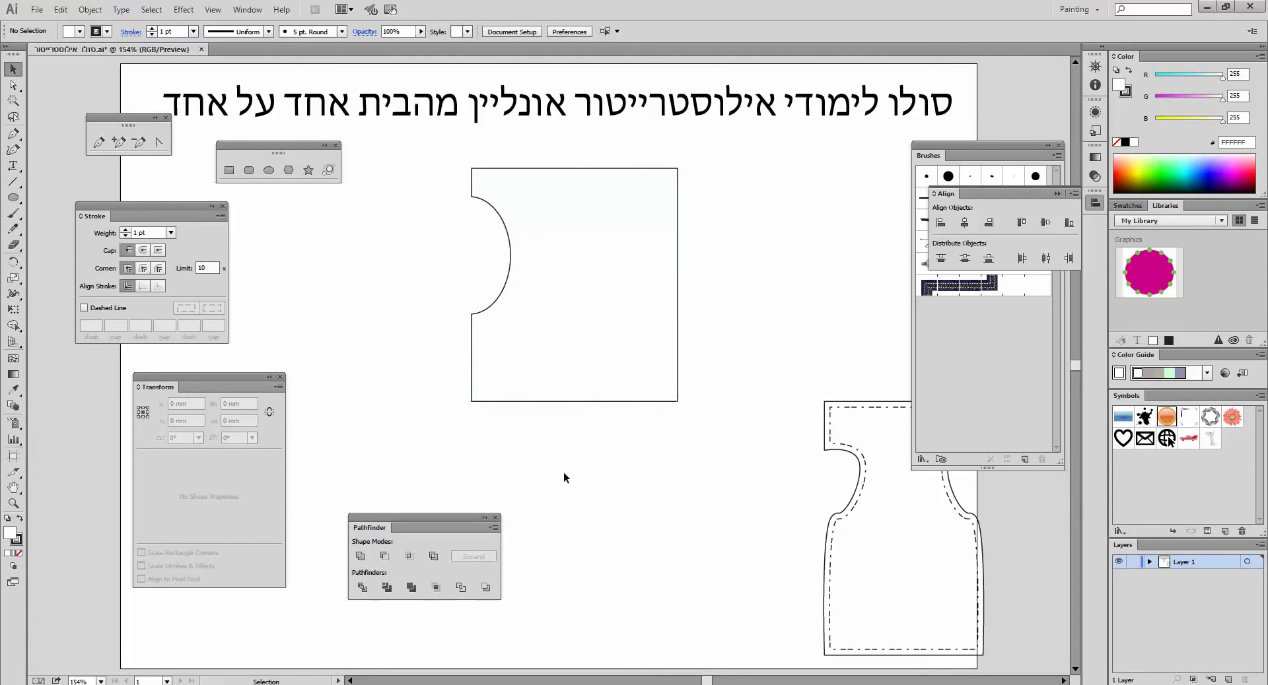
Step: Select the notched rectangle and float the Eraser, Scissors and Knife tools beside it
left_click_drag(447, 255, 583, 368)
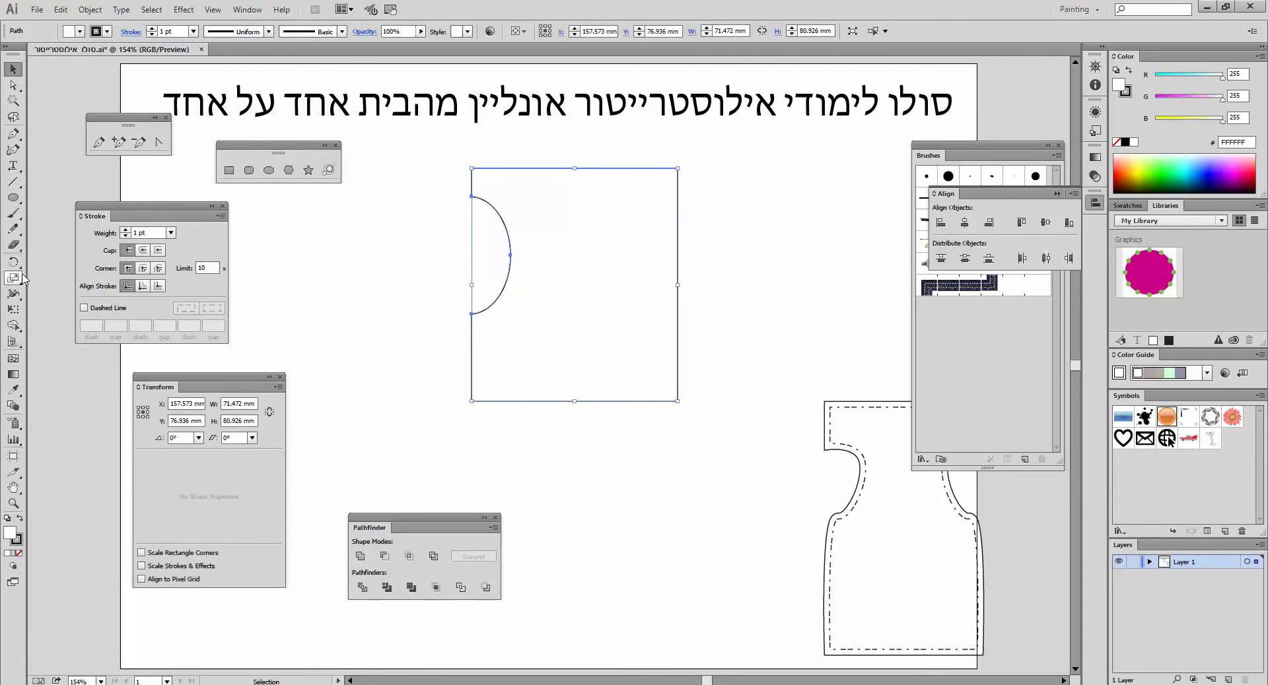
left_click(15, 245)
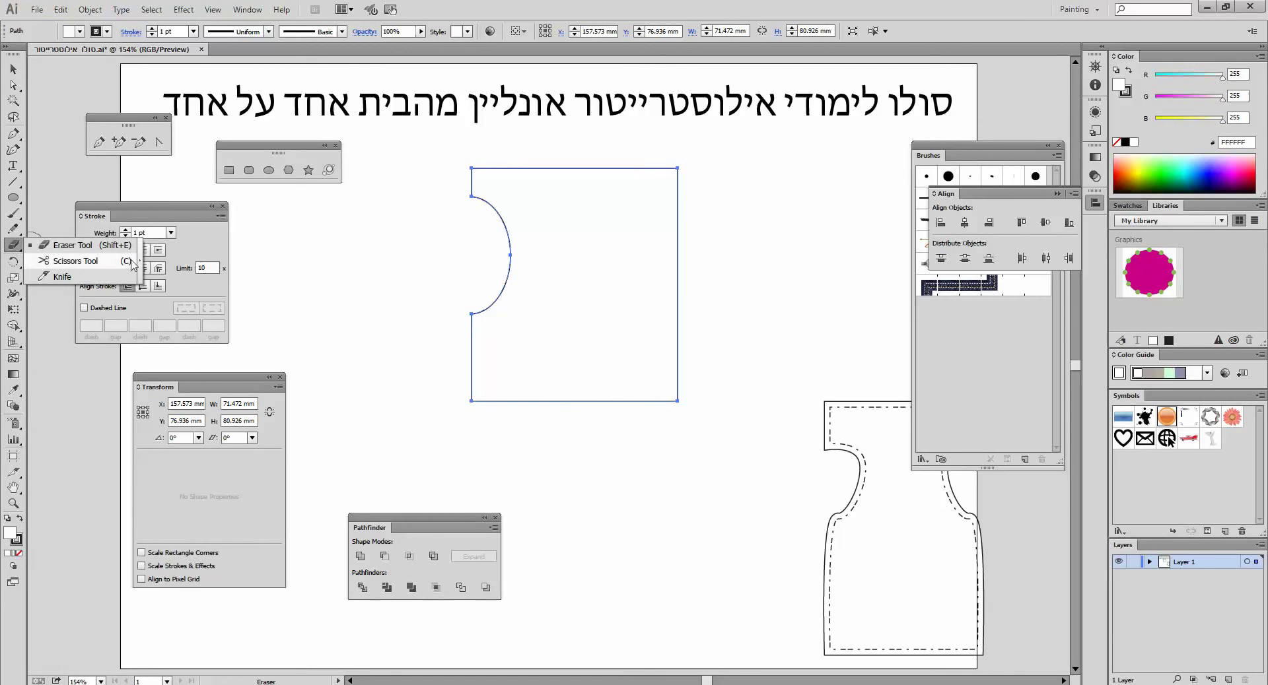
left_click(74, 262)
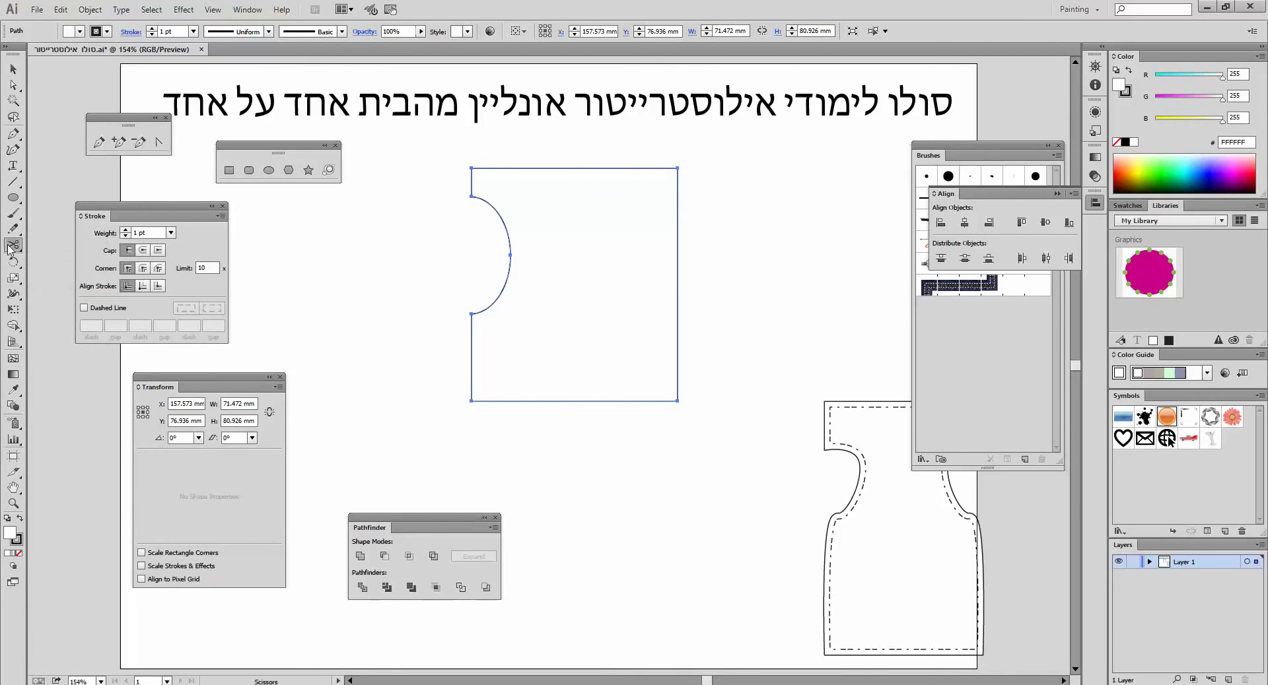
left_click(10, 247)
left_click(143, 271)
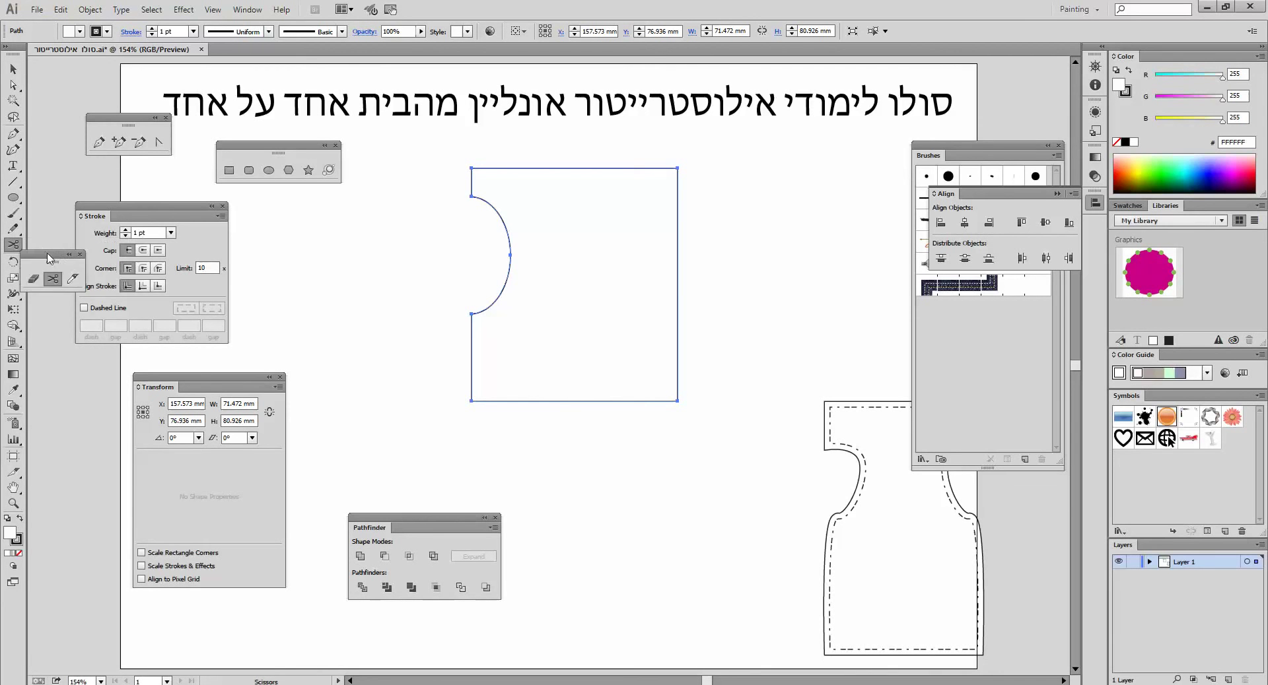
left_click_drag(48, 259, 373, 250)
Step: Cut the notched rectangle straight down its middle with the Knife and delete its right half
left_click(402, 271)
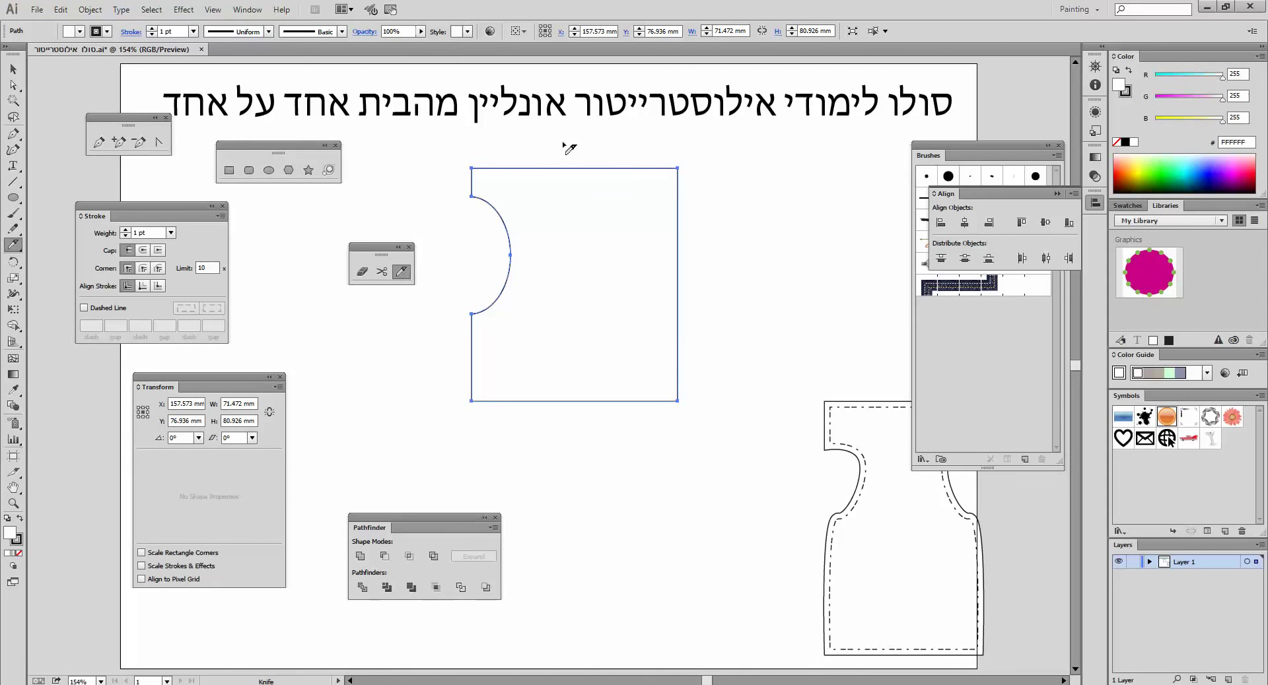
mouse_move(579, 145)
left_mouse_down()
mouse_move(587, 392)
mouse_move(572, 454)
left_mouse_up()
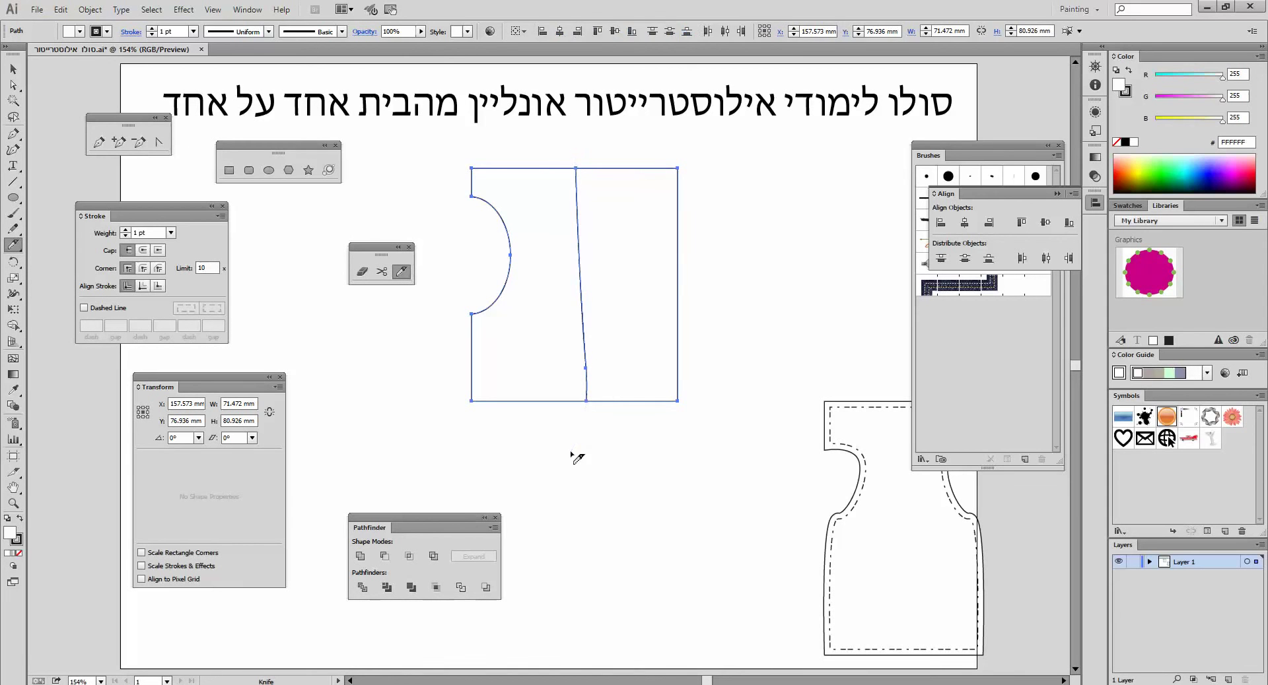
key("ctrl+z")
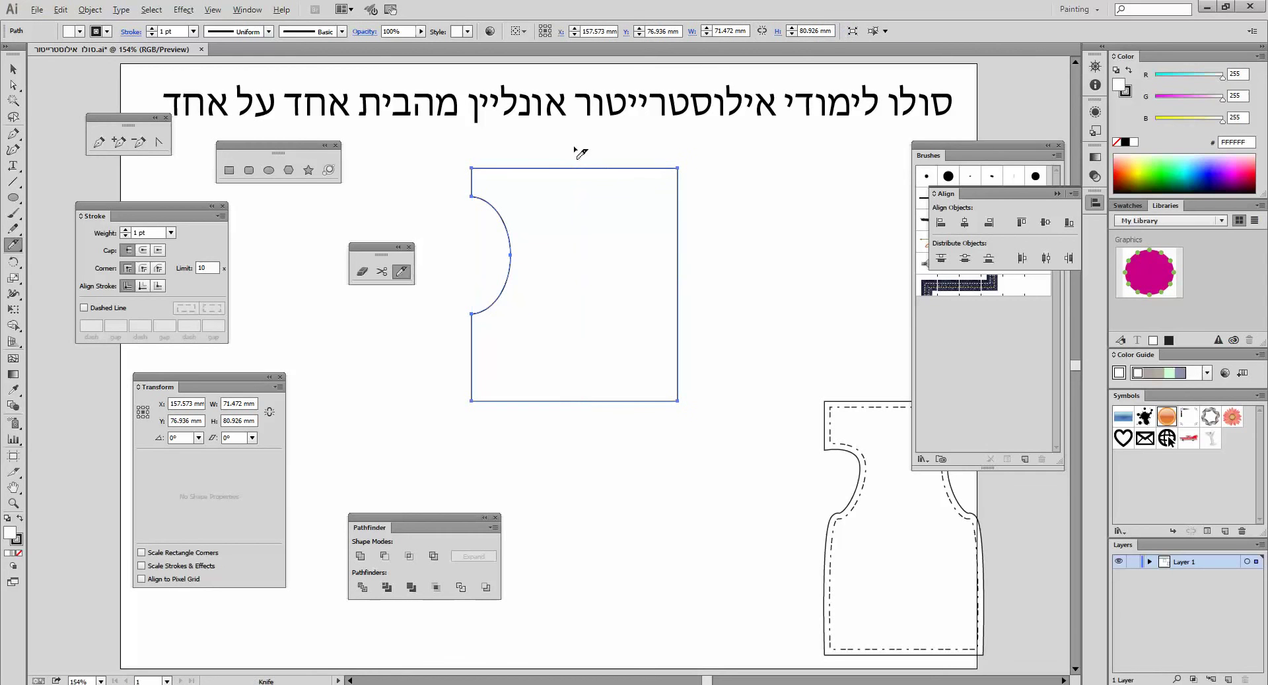
left_click_drag(574, 147, 584, 345)
left_click_drag(586, 457, 587, 459)
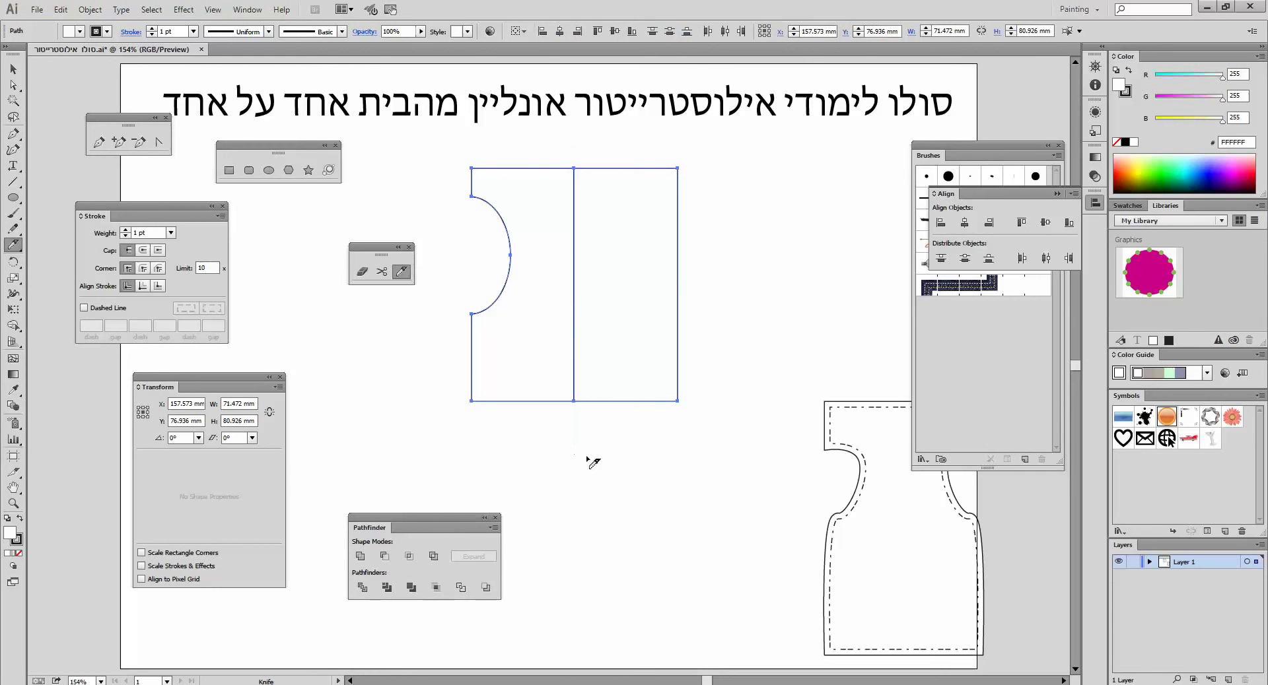
left_click(20, 69)
left_click(726, 250)
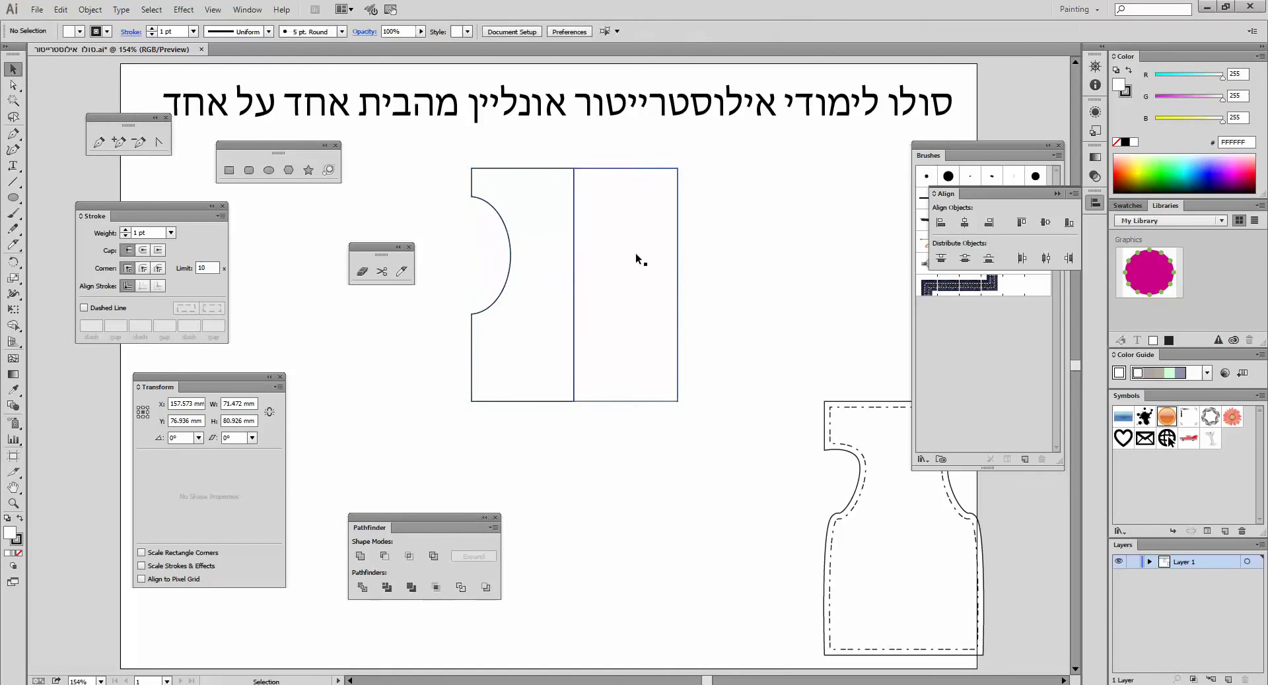
left_click(636, 252)
key("Delete")
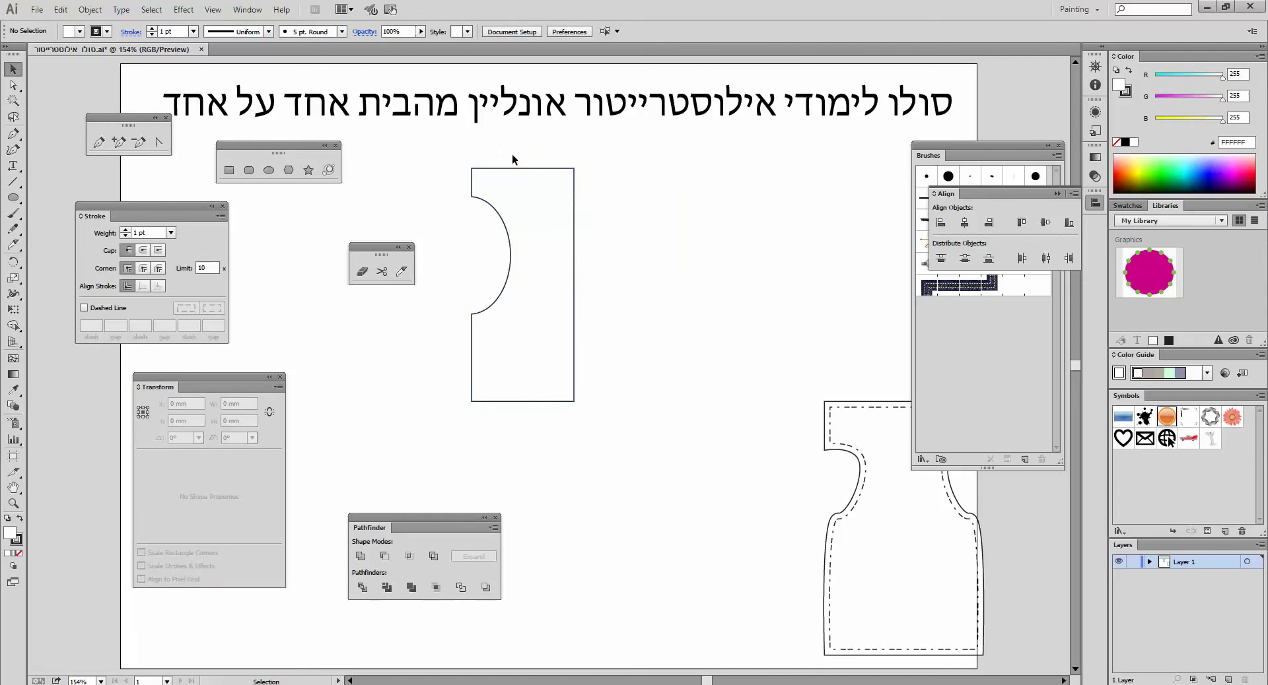
Step: Reflect a copy of the half pattern across the vertical axis and shift it horizontally about 19 mm to form the opposite half
left_click_drag(512, 153, 580, 252)
right_click(550, 204)
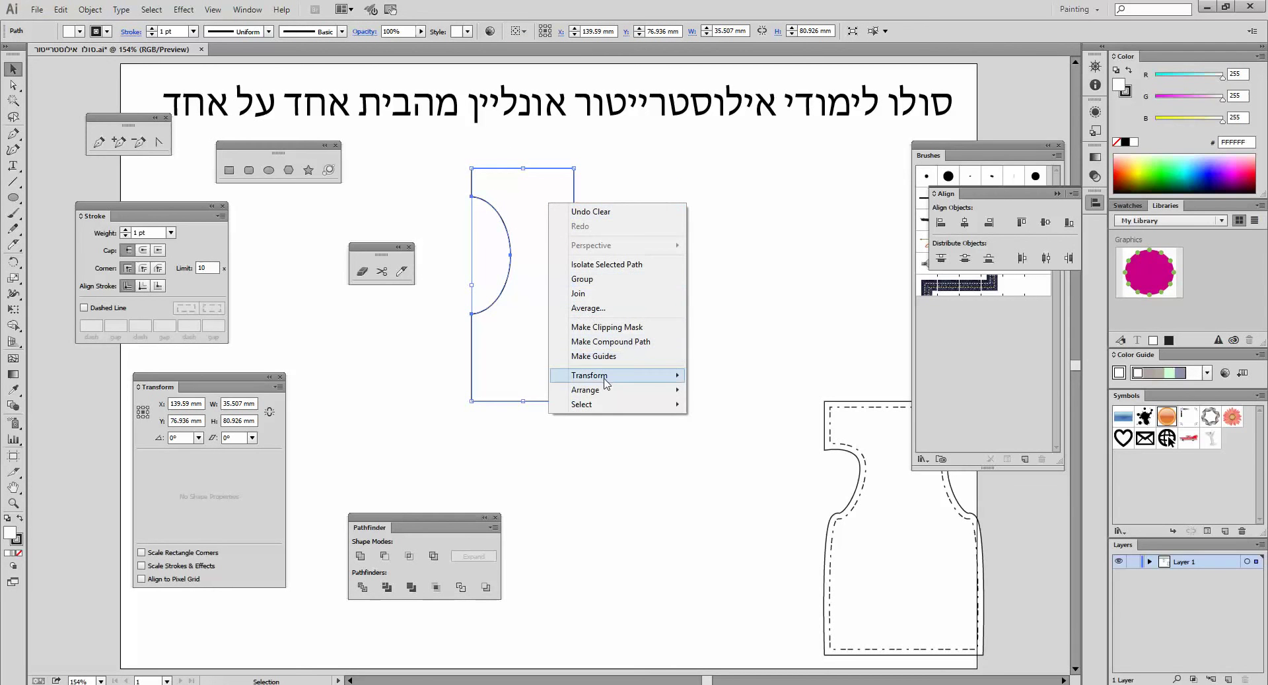
mouse_move(604, 377)
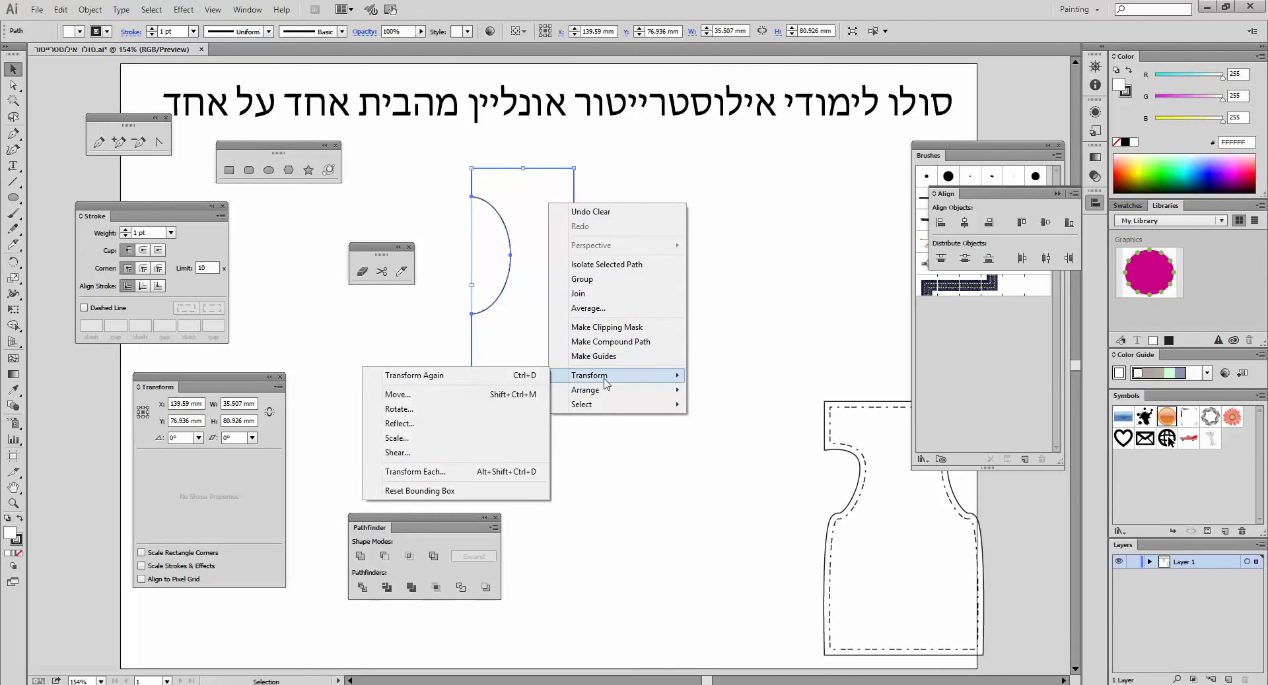
left_click(466, 425)
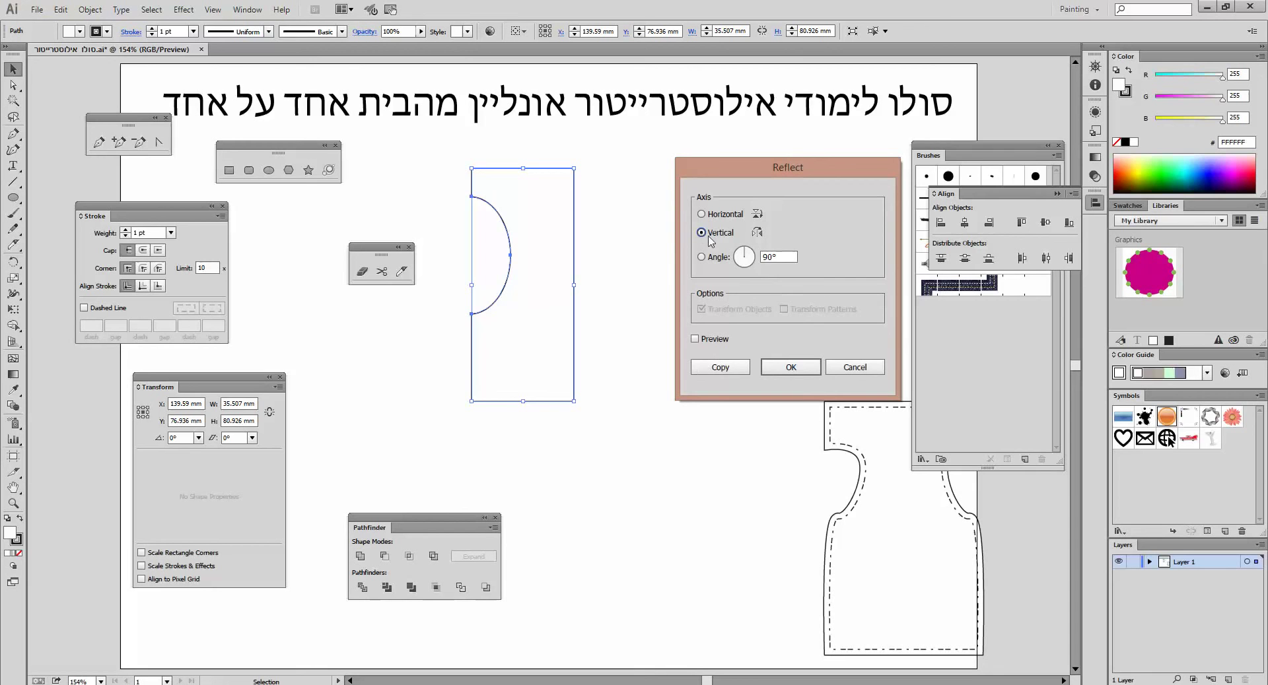
left_click(718, 368)
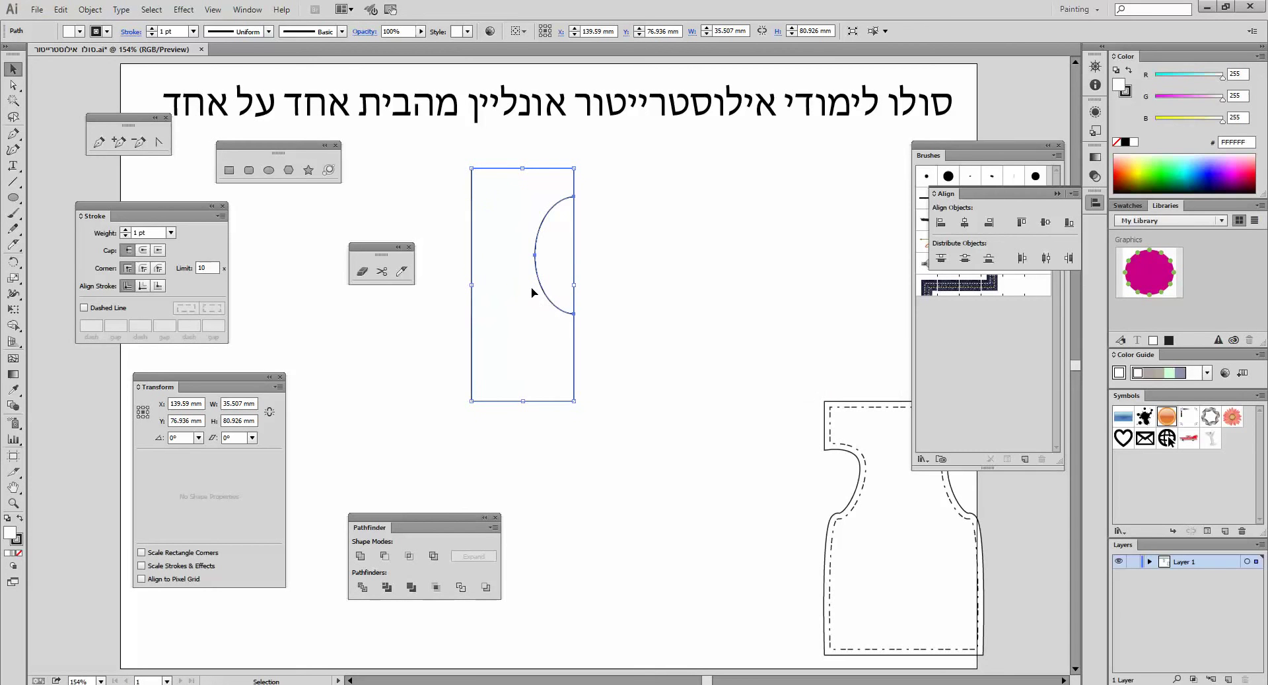
left_click_drag(533, 288, 586, 299)
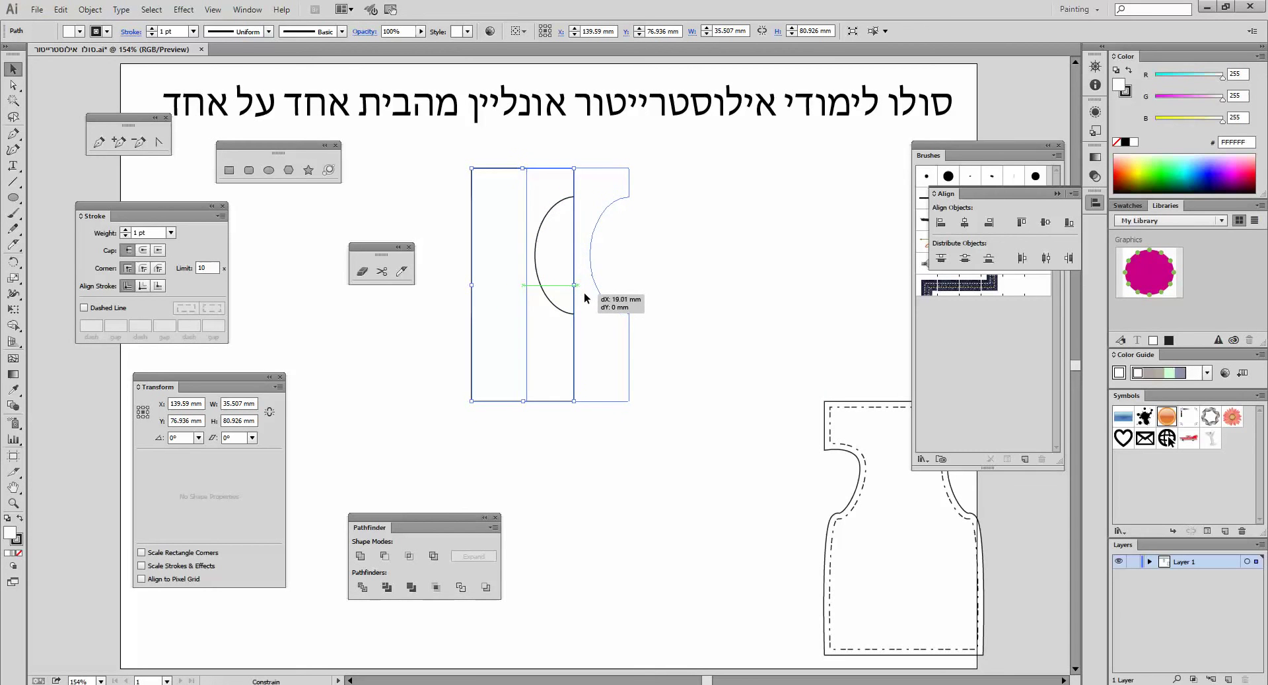
left_click(681, 315)
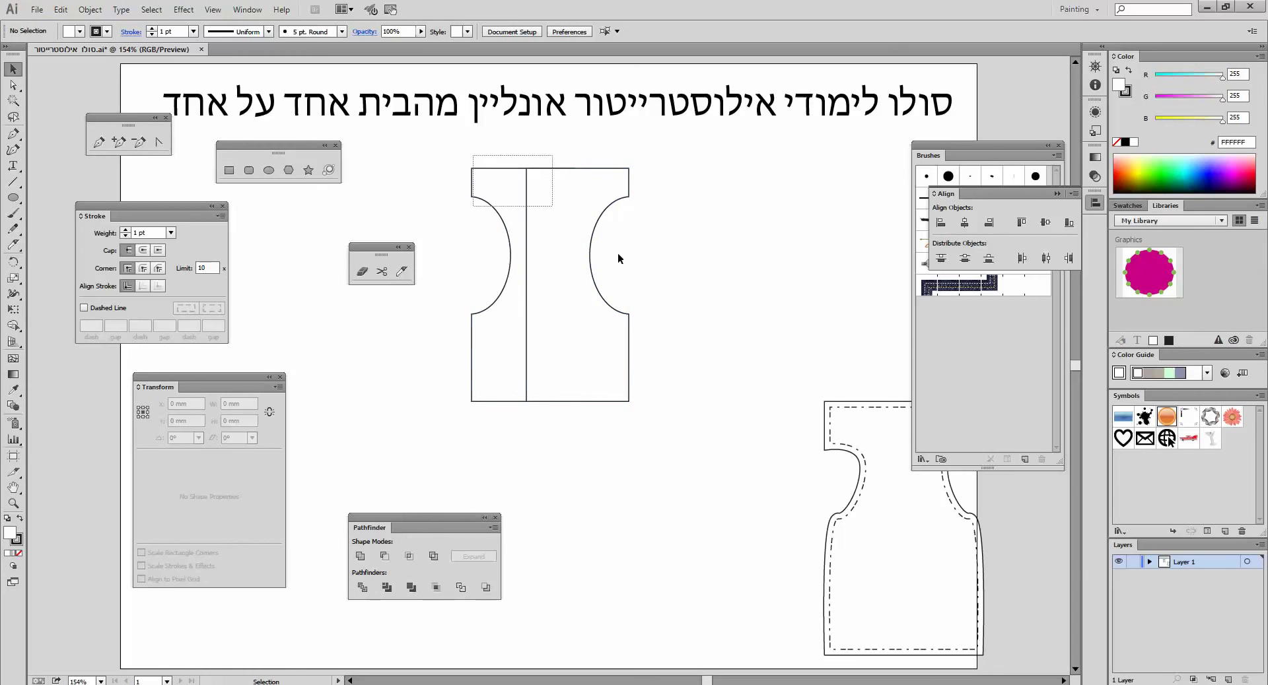
Step: Unite the two overlapping pattern halves into one symmetrical shape with the Pathfinder
left_click_drag(617, 253, 354, 453)
left_click(362, 558)
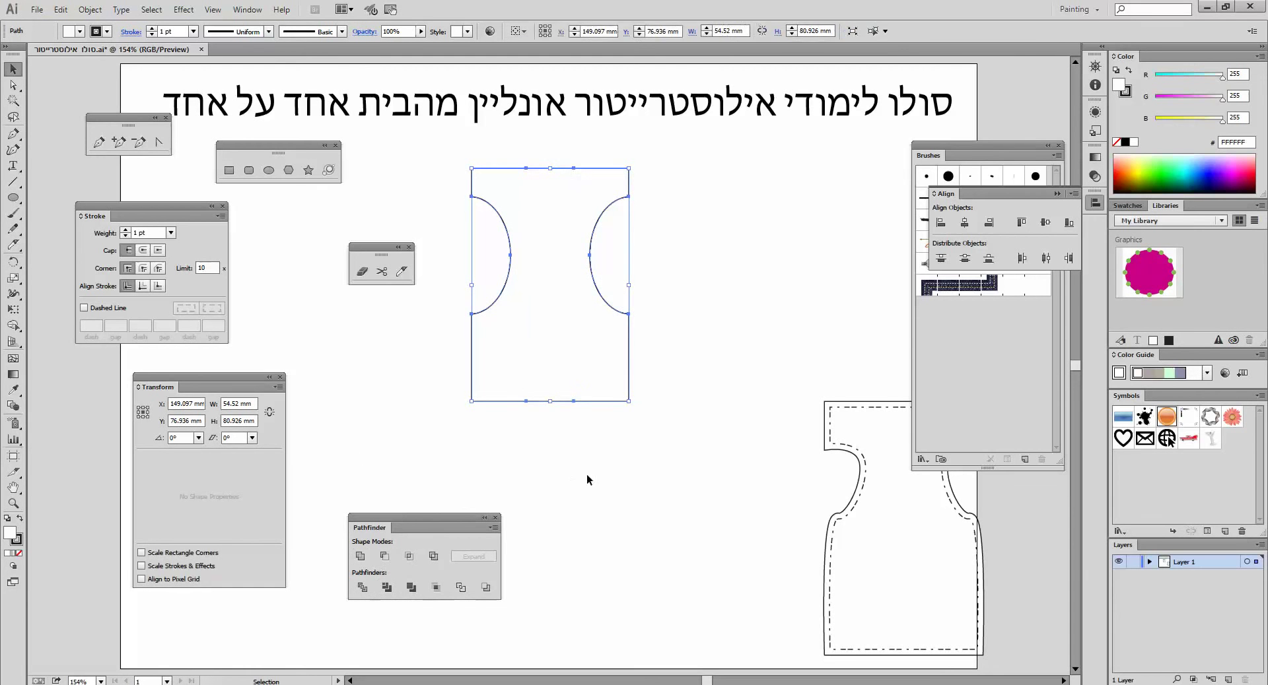
left_click(671, 518)
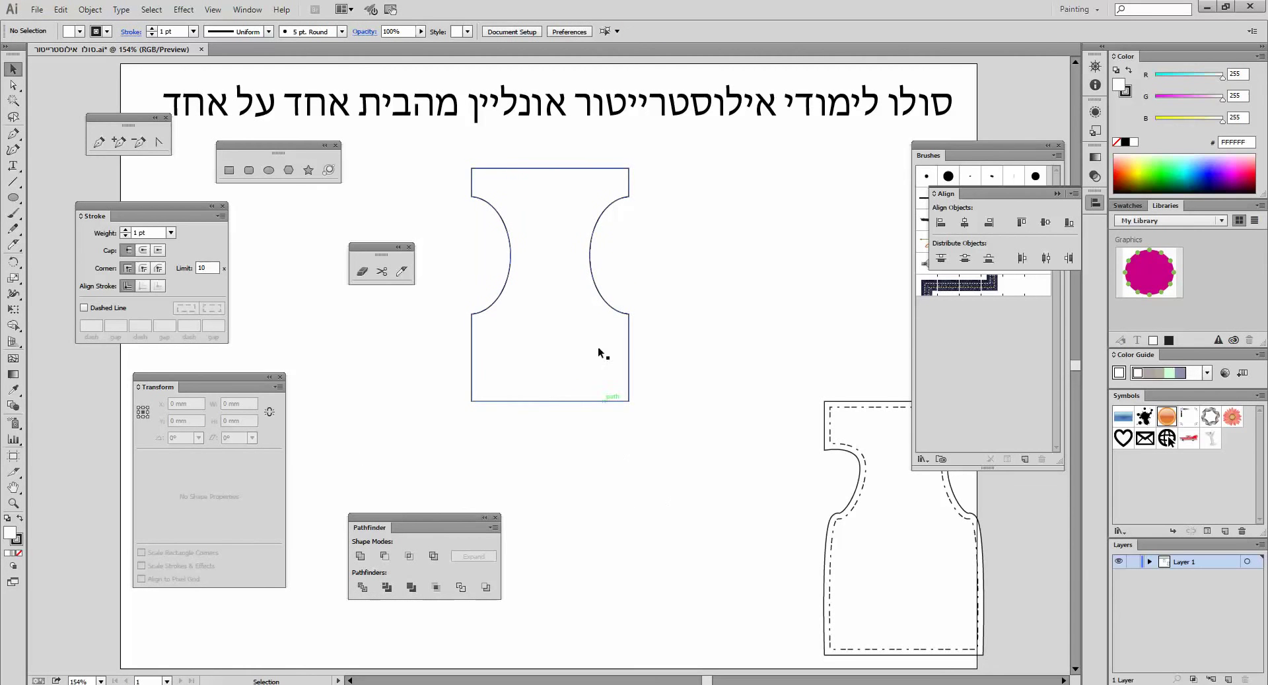
Step: Delete the united pattern and the older garment pattern with the dashed stitching line
left_click(539, 244)
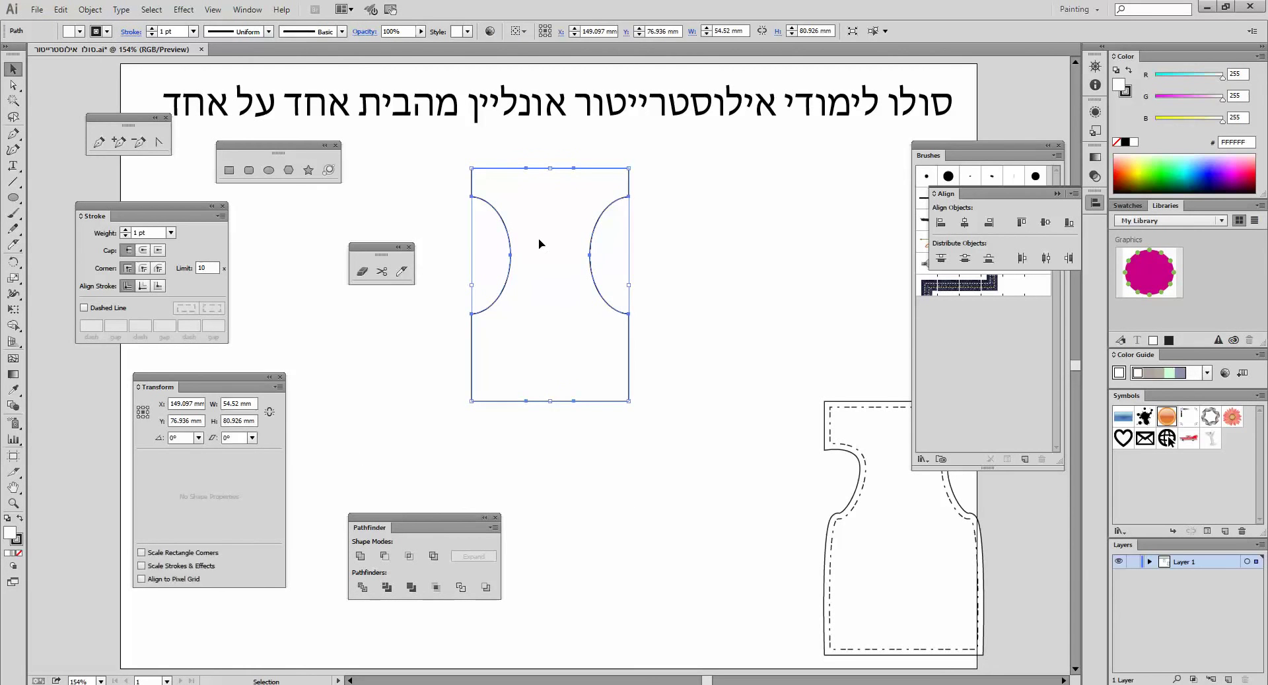
key("Delete")
left_click(870, 455)
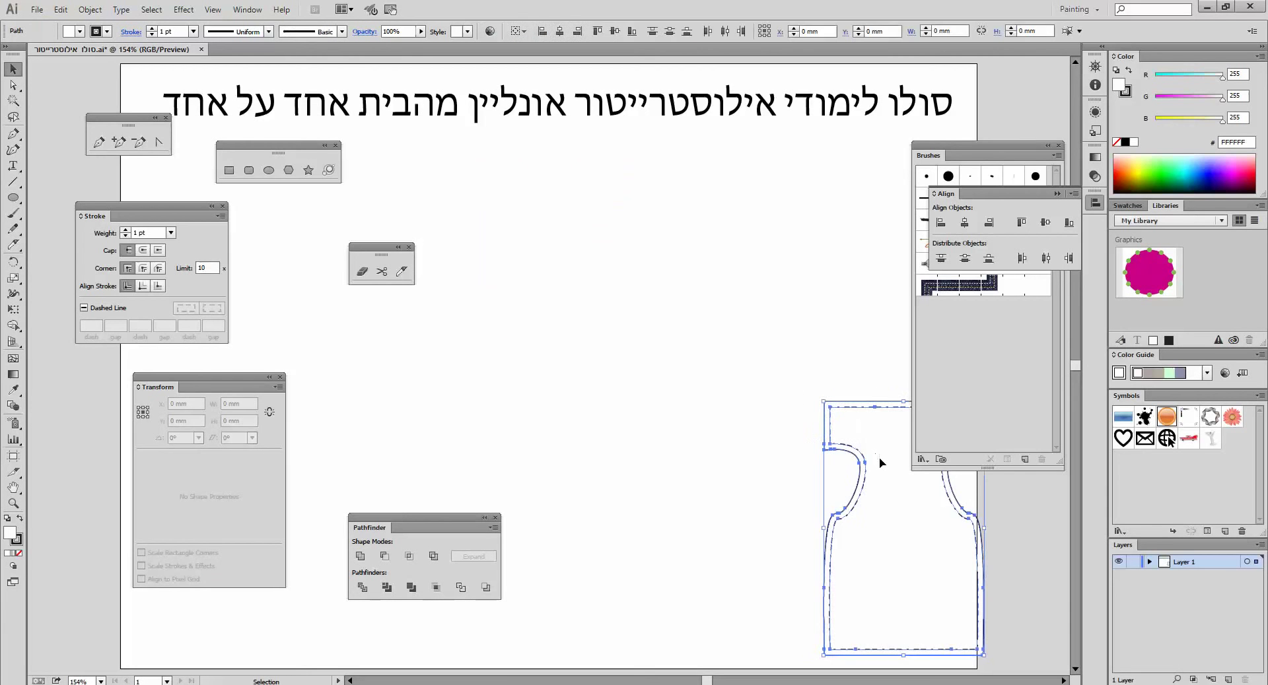
key("Delete")
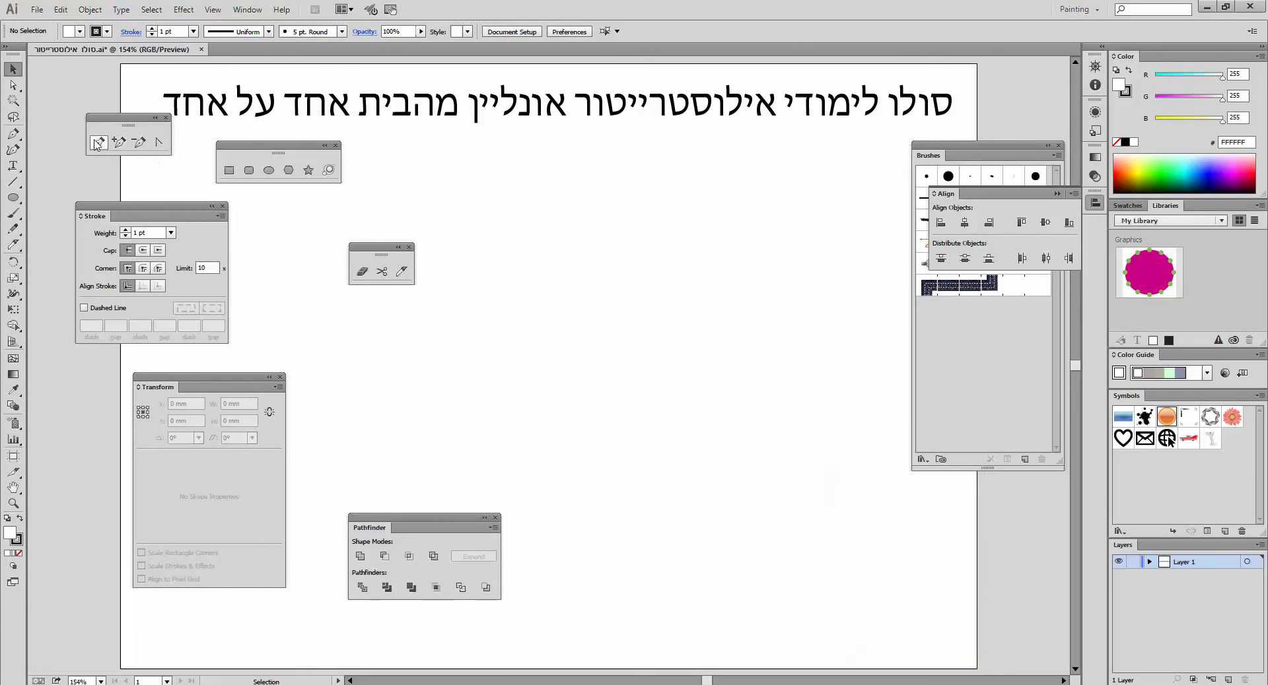
Step: Draw a closed hourglass-like outline with the Pen tool, starting from a straight top edge about 33 mm long, and delete it
left_click(98, 143)
left_click(570, 171)
left_click(476, 171)
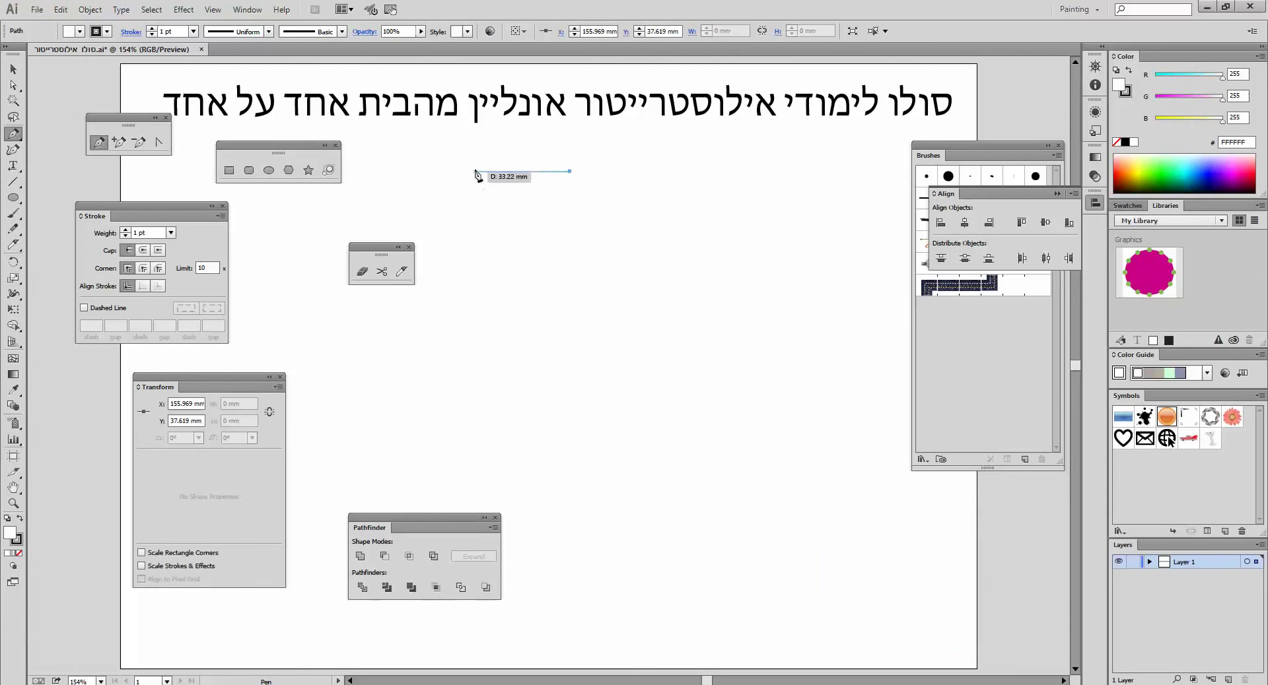
left_click(516, 288)
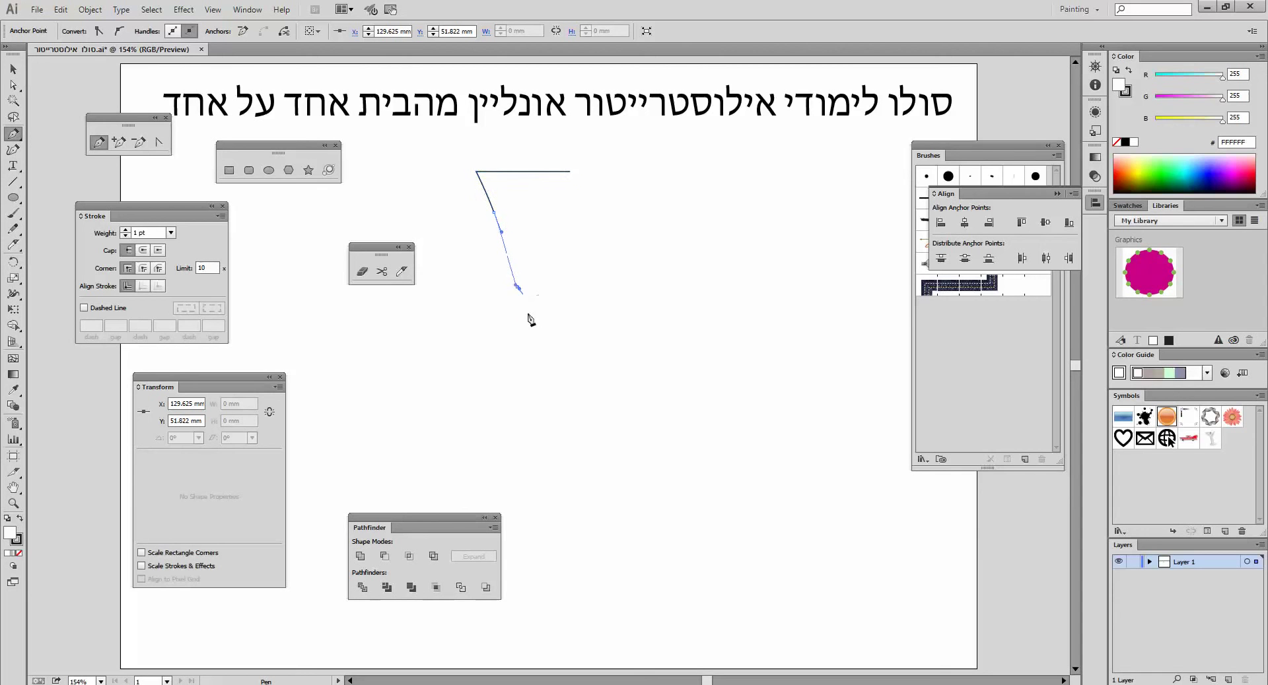
left_click(466, 421)
left_click(439, 486)
left_click(583, 497)
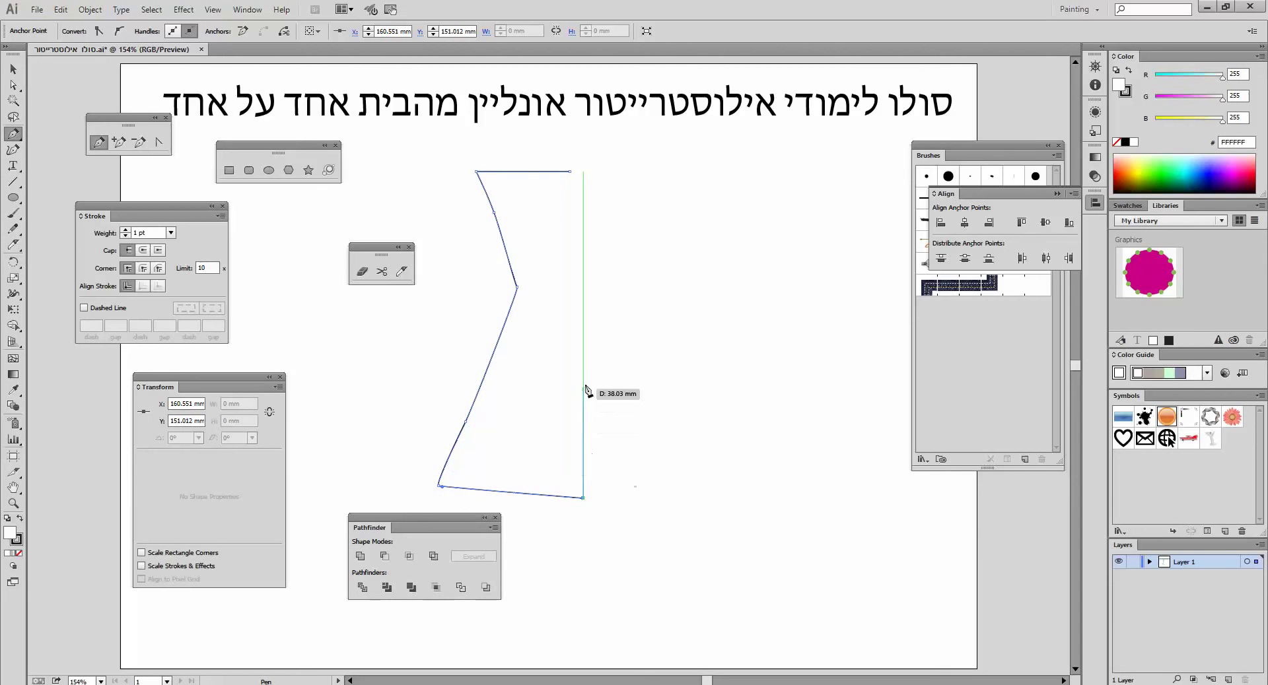
left_click_drag(583, 385, 569, 352)
left_click_drag(548, 268, 585, 208)
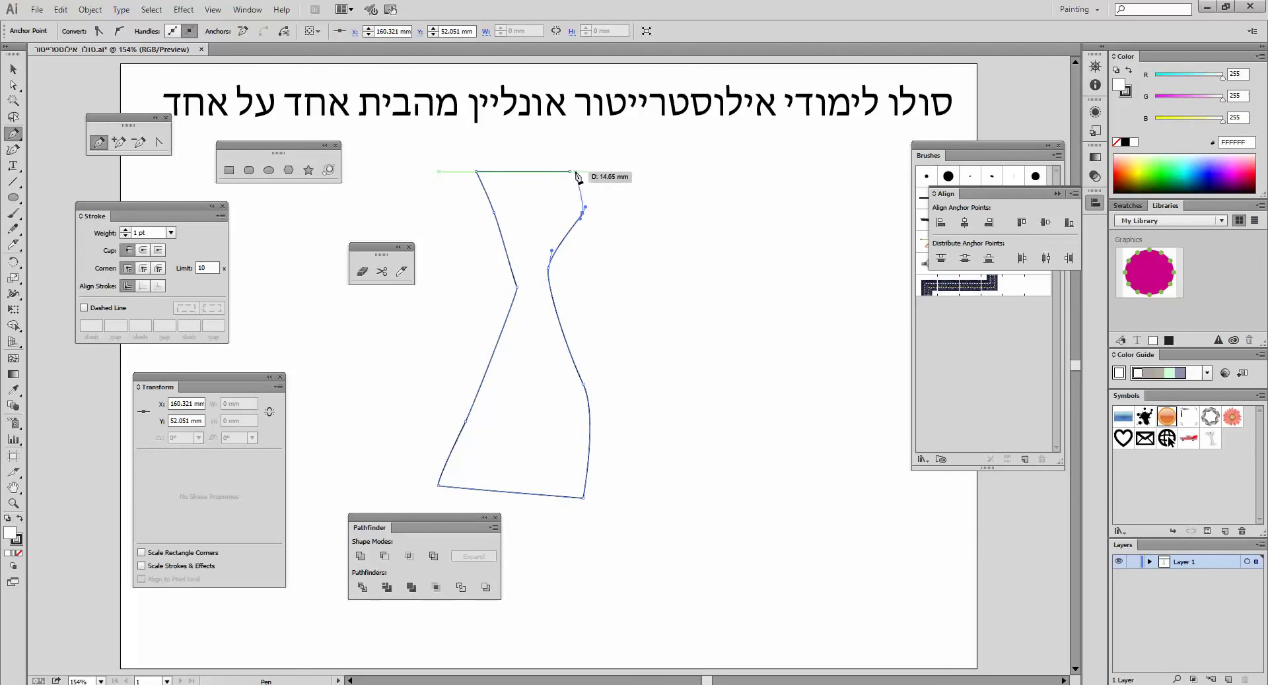
left_click(570, 171)
key("Delete")
key("Delete")
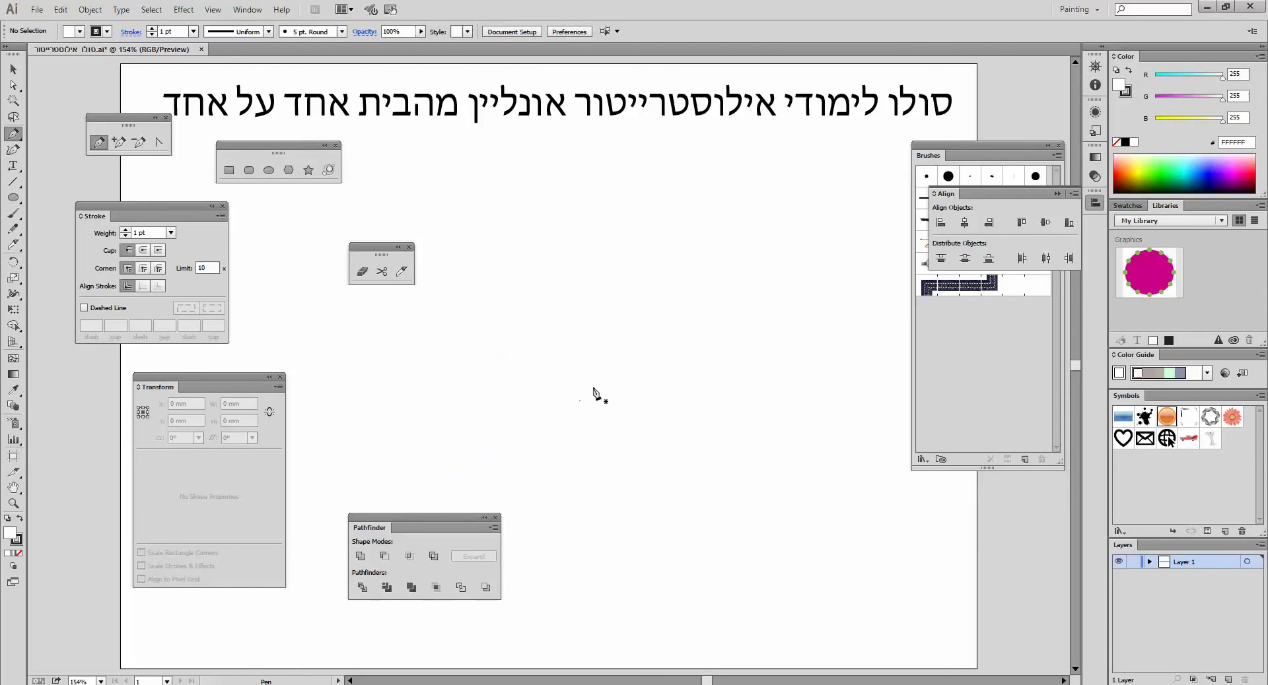
Step: Draw a closed, wavy freeform outline about 103 × 119 mm with the Pen tool
left_click(570, 206)
left_click_drag(621, 174, 645, 207)
mouse_move(617, 250)
left_mouse_down()
mouse_move(663, 308)
mouse_move(634, 349)
left_mouse_up()
left_click_drag(647, 426, 638, 434)
left_click_drag(609, 455, 571, 478)
left_click_drag(518, 449, 473, 442)
left_click_drag(531, 374, 487, 326)
left_click_drag(435, 224, 396, 192)
left_click_drag(375, 220, 373, 233)
left_click_drag(557, 150, 574, 231)
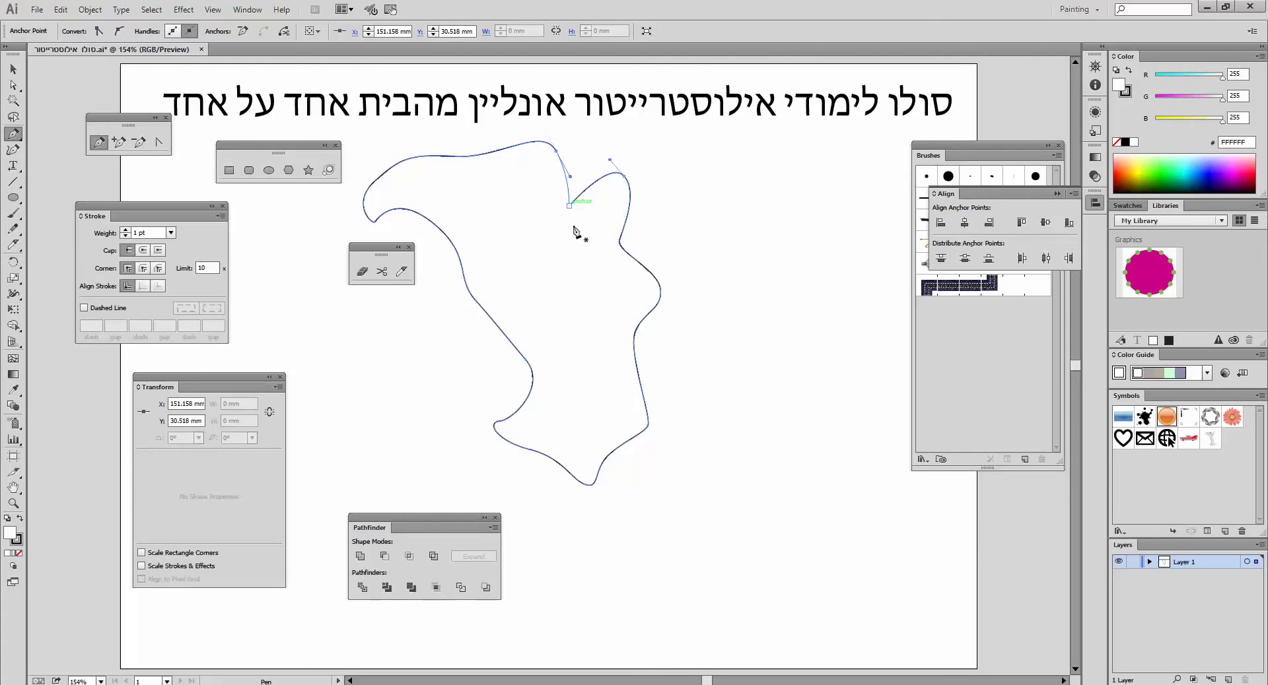
Step: Draw a narrow, closed curved shape with the Pen tool inside the wavy outline
left_click(589, 224)
left_click_drag(561, 317, 601, 365)
left_click_drag(609, 310, 615, 341)
left_click_drag(588, 223, 592, 228)
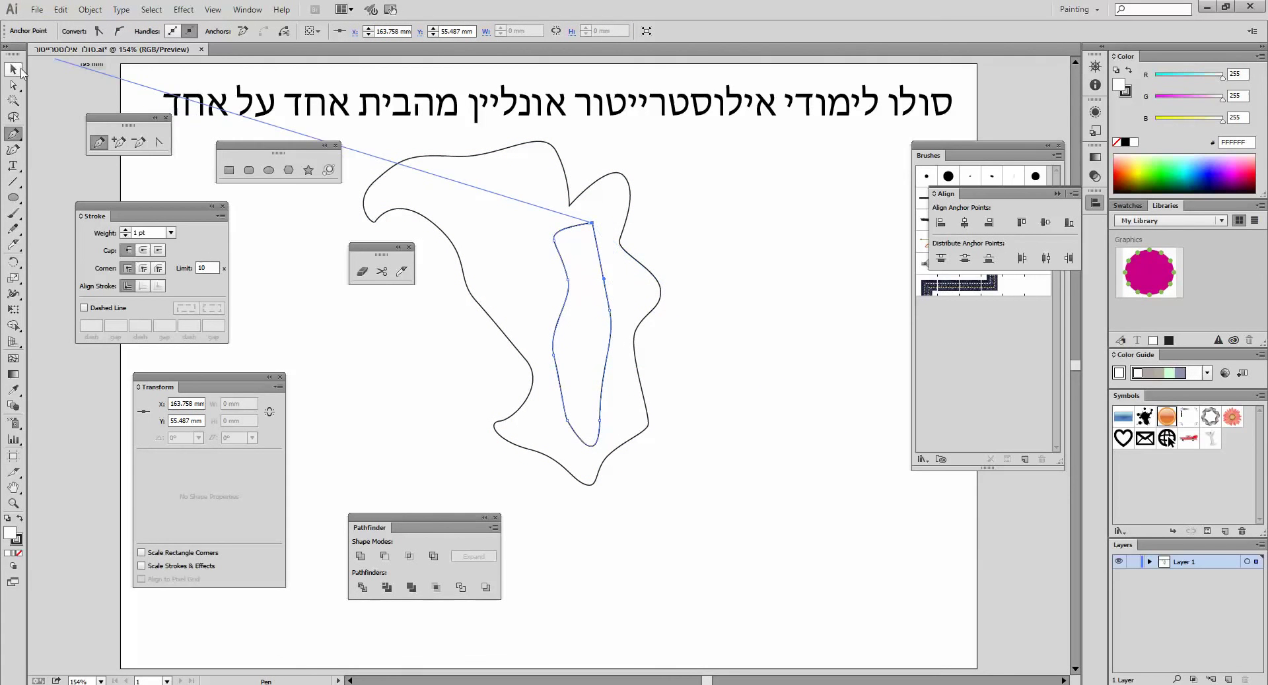
Step: Delete both the wavy outline and the narrow shape inside it
left_click(20, 69)
left_click_drag(664, 209, 537, 337)
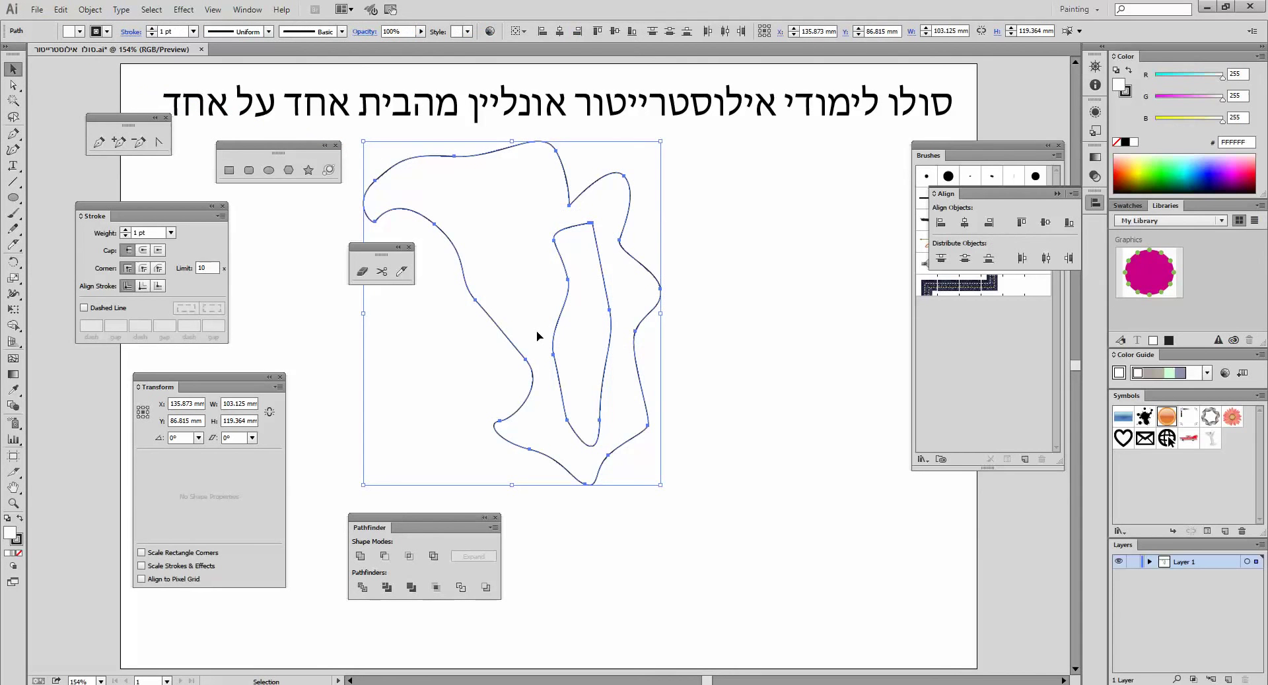
key("Delete")
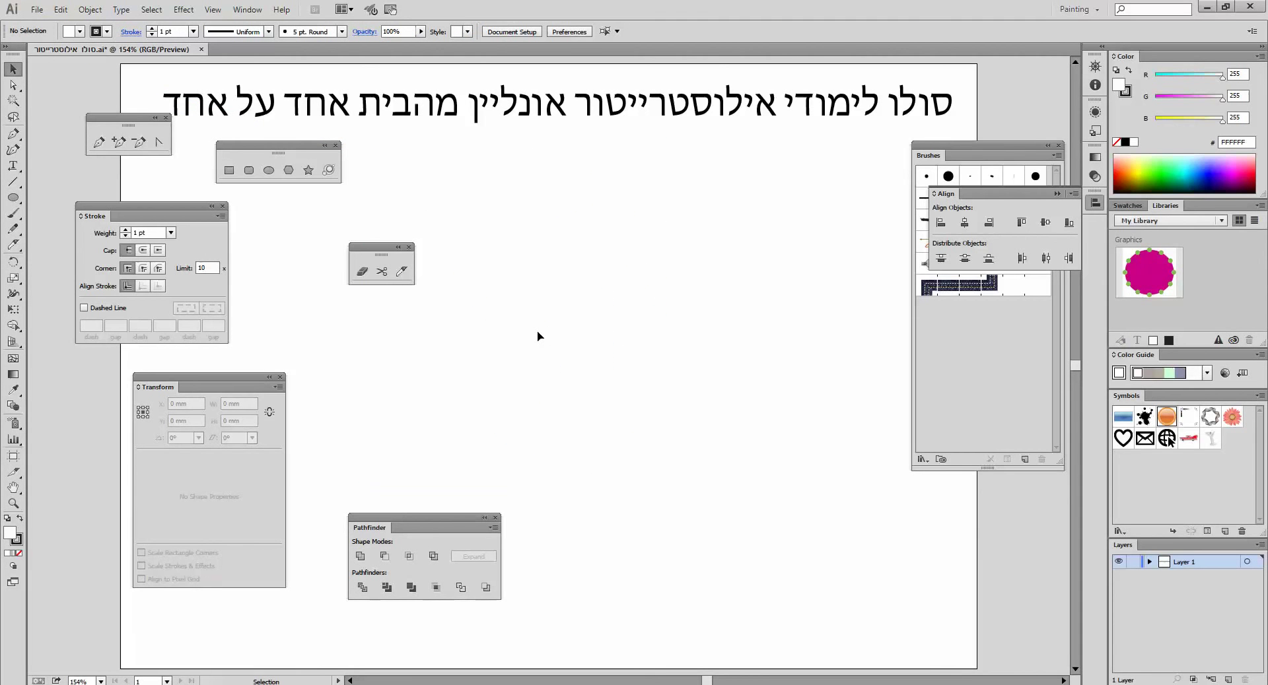